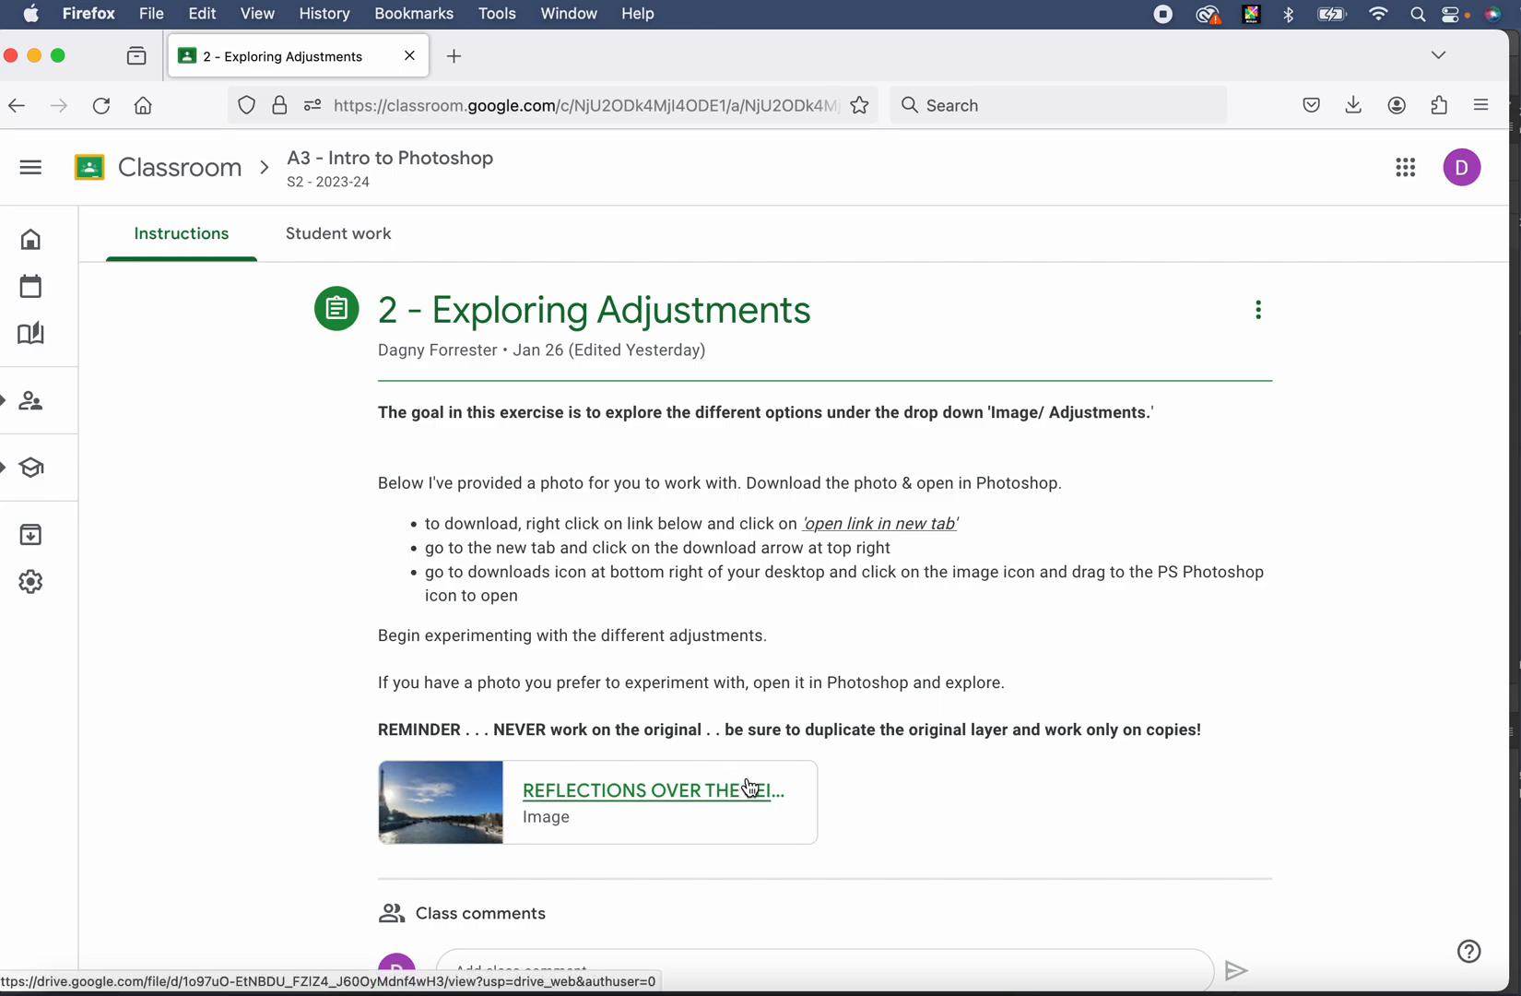
- Open the REFLECTIONS OVER THE SEINE 3.jpg attachment link in a new browser tab
{"action": "right_click", "coordinate": [655, 793]}
{"action": "left_click", "coordinate": [779, 698]}
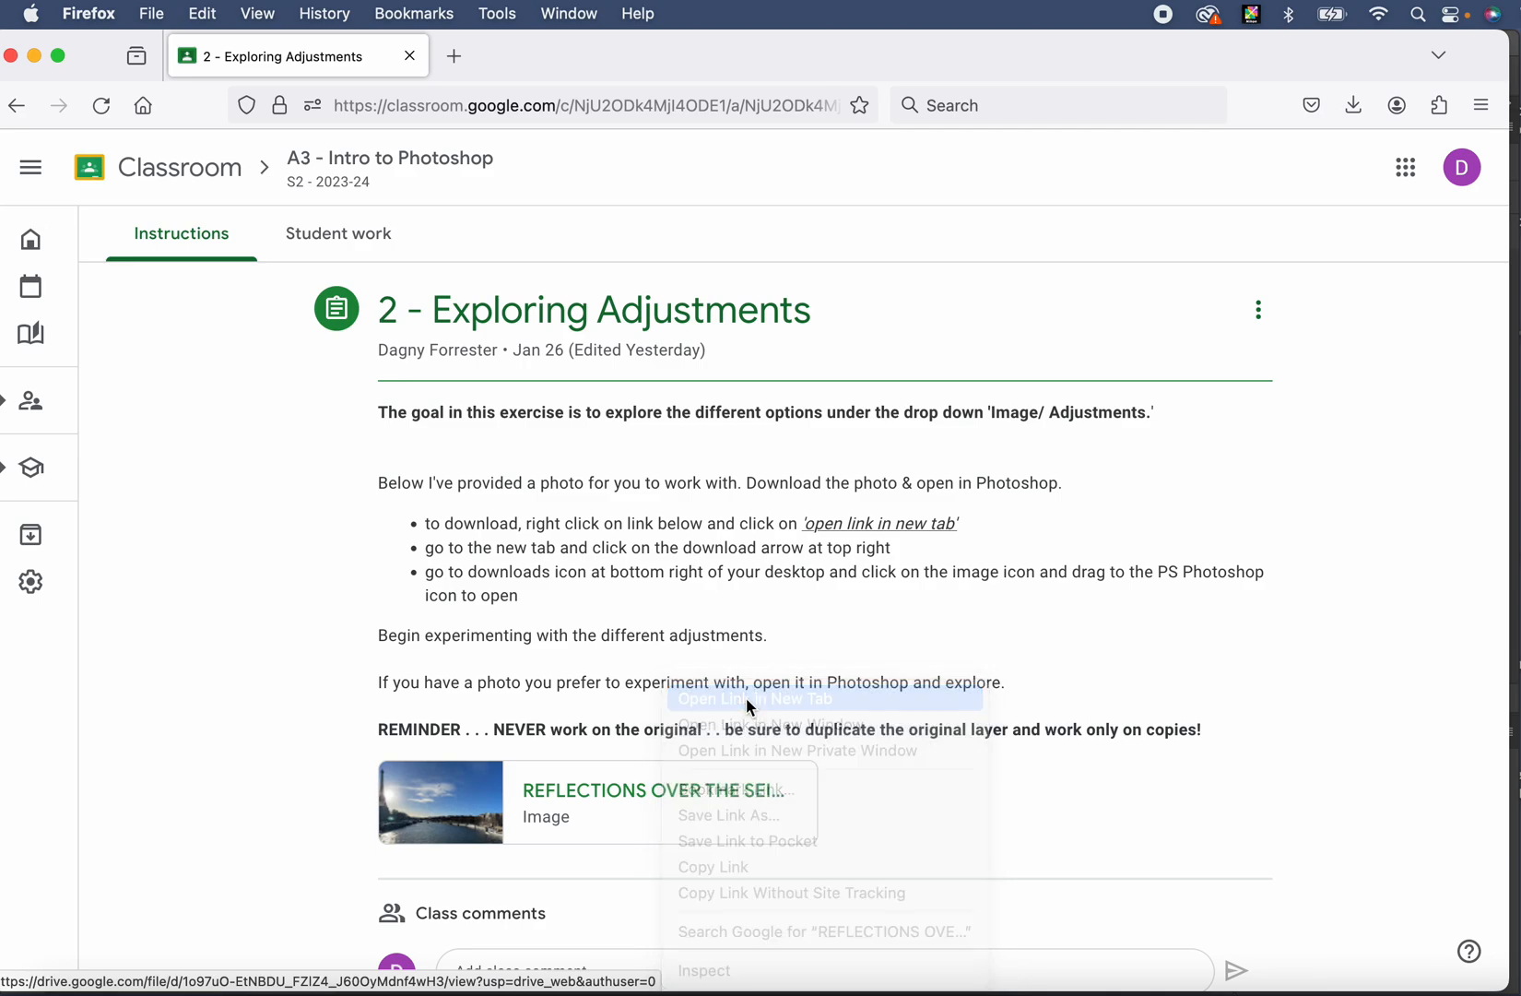
- Download the Seine panorama from Google Drive, then switch to Photoshop
{"action": "left_click", "coordinate": [550, 59]}
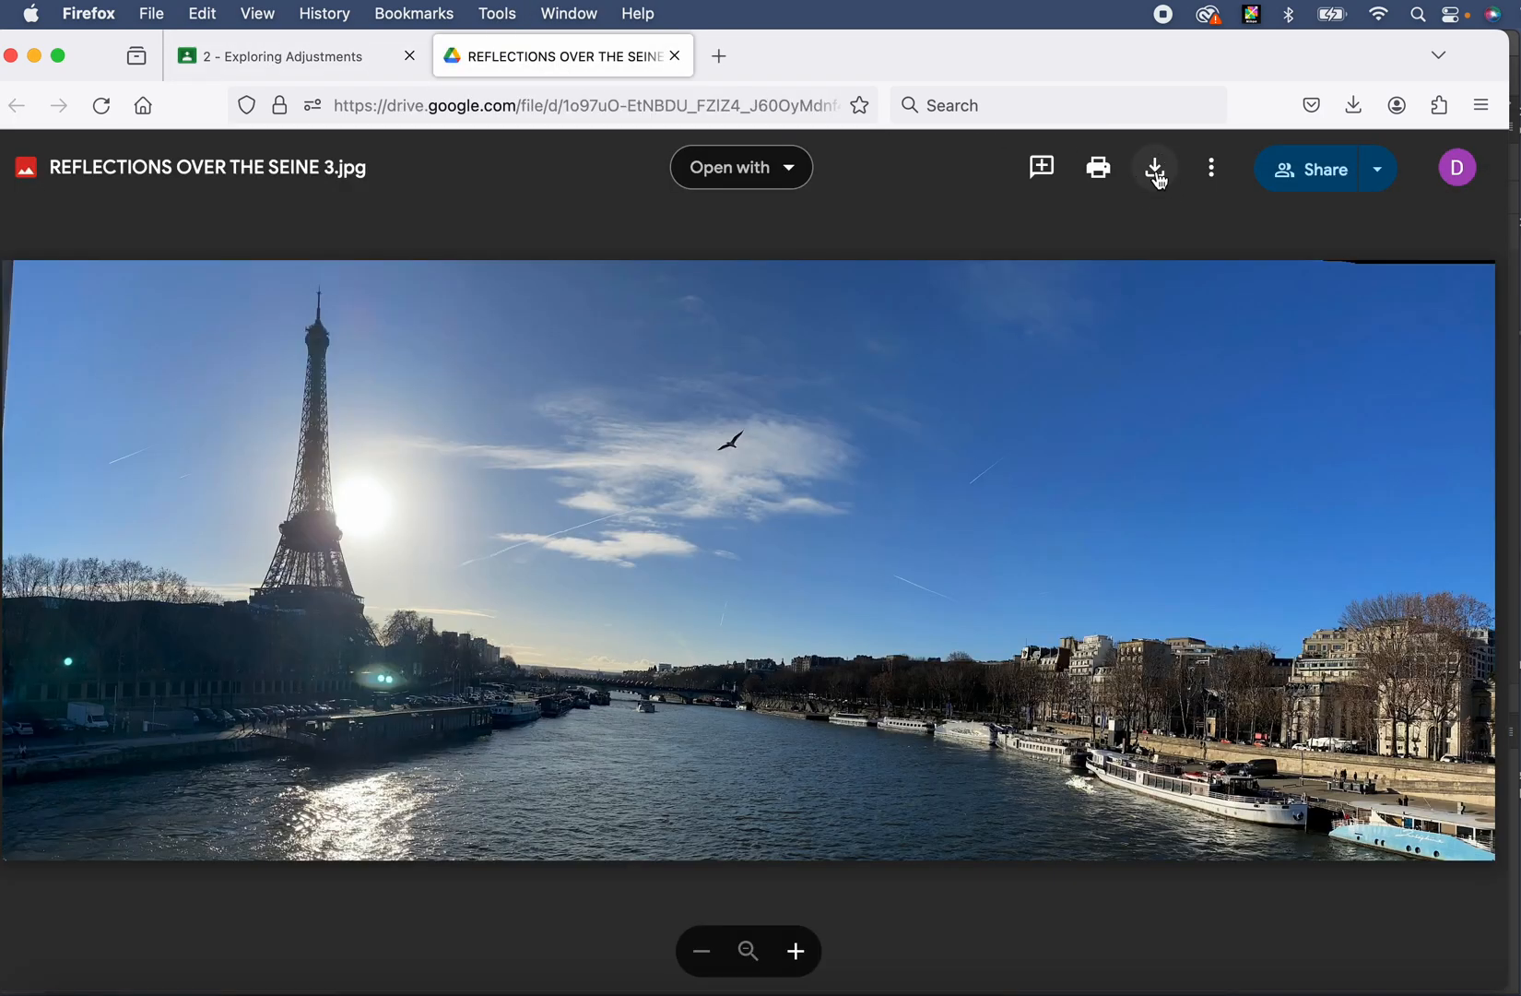
{"action": "left_click", "coordinate": [1156, 171]}
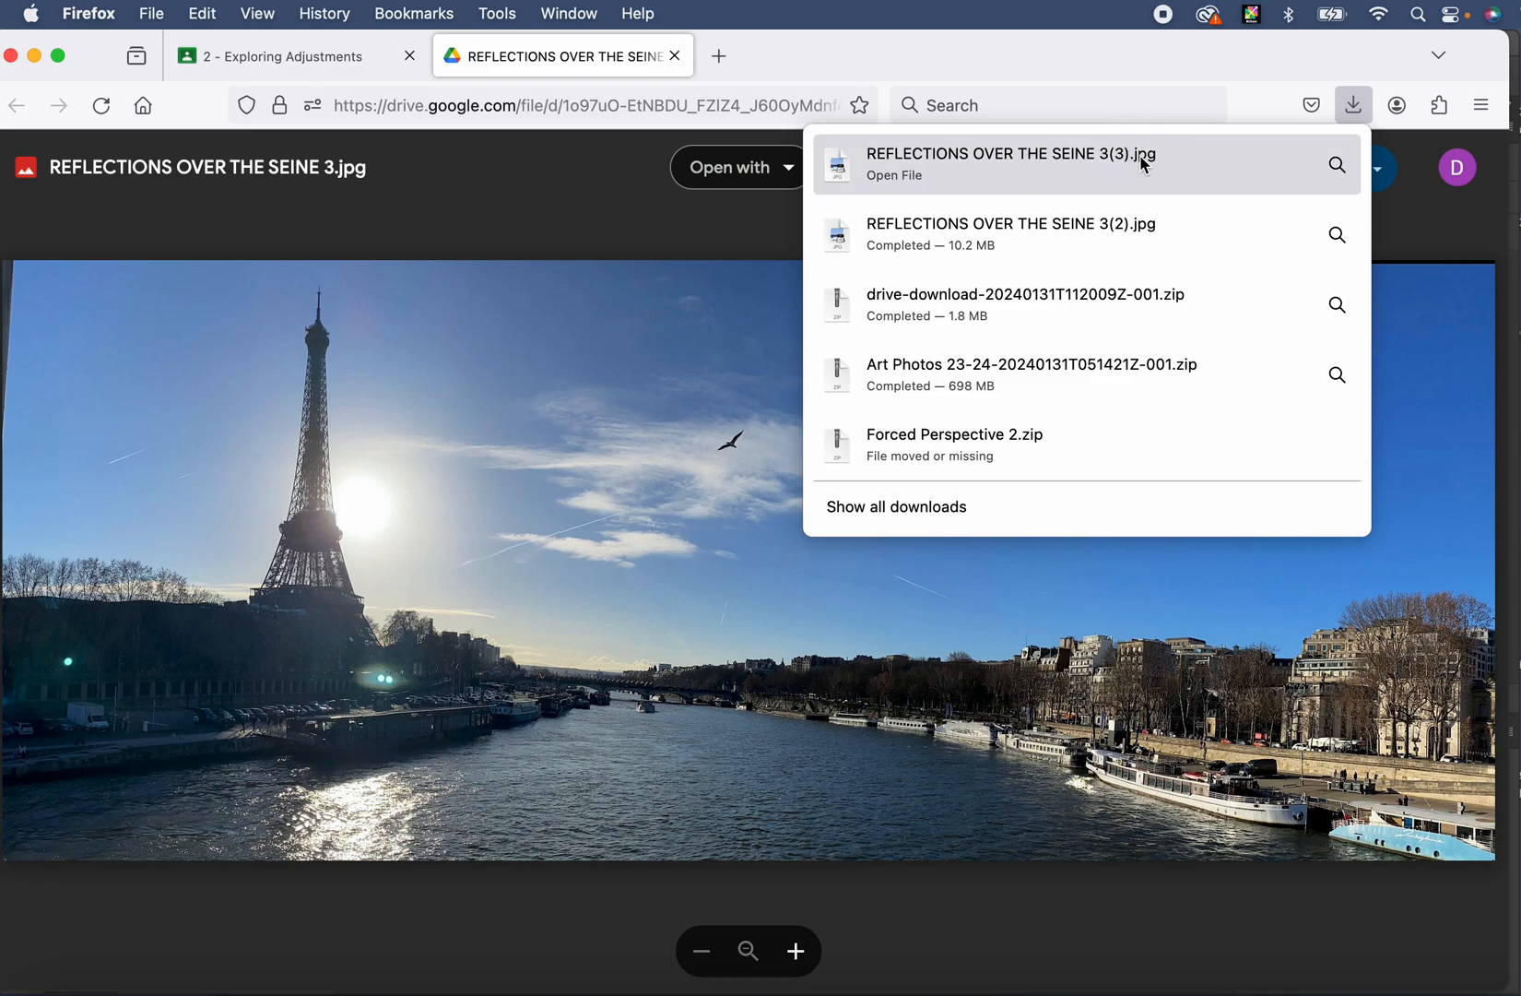
{"action": "left_click", "coordinate": [581, 175]}
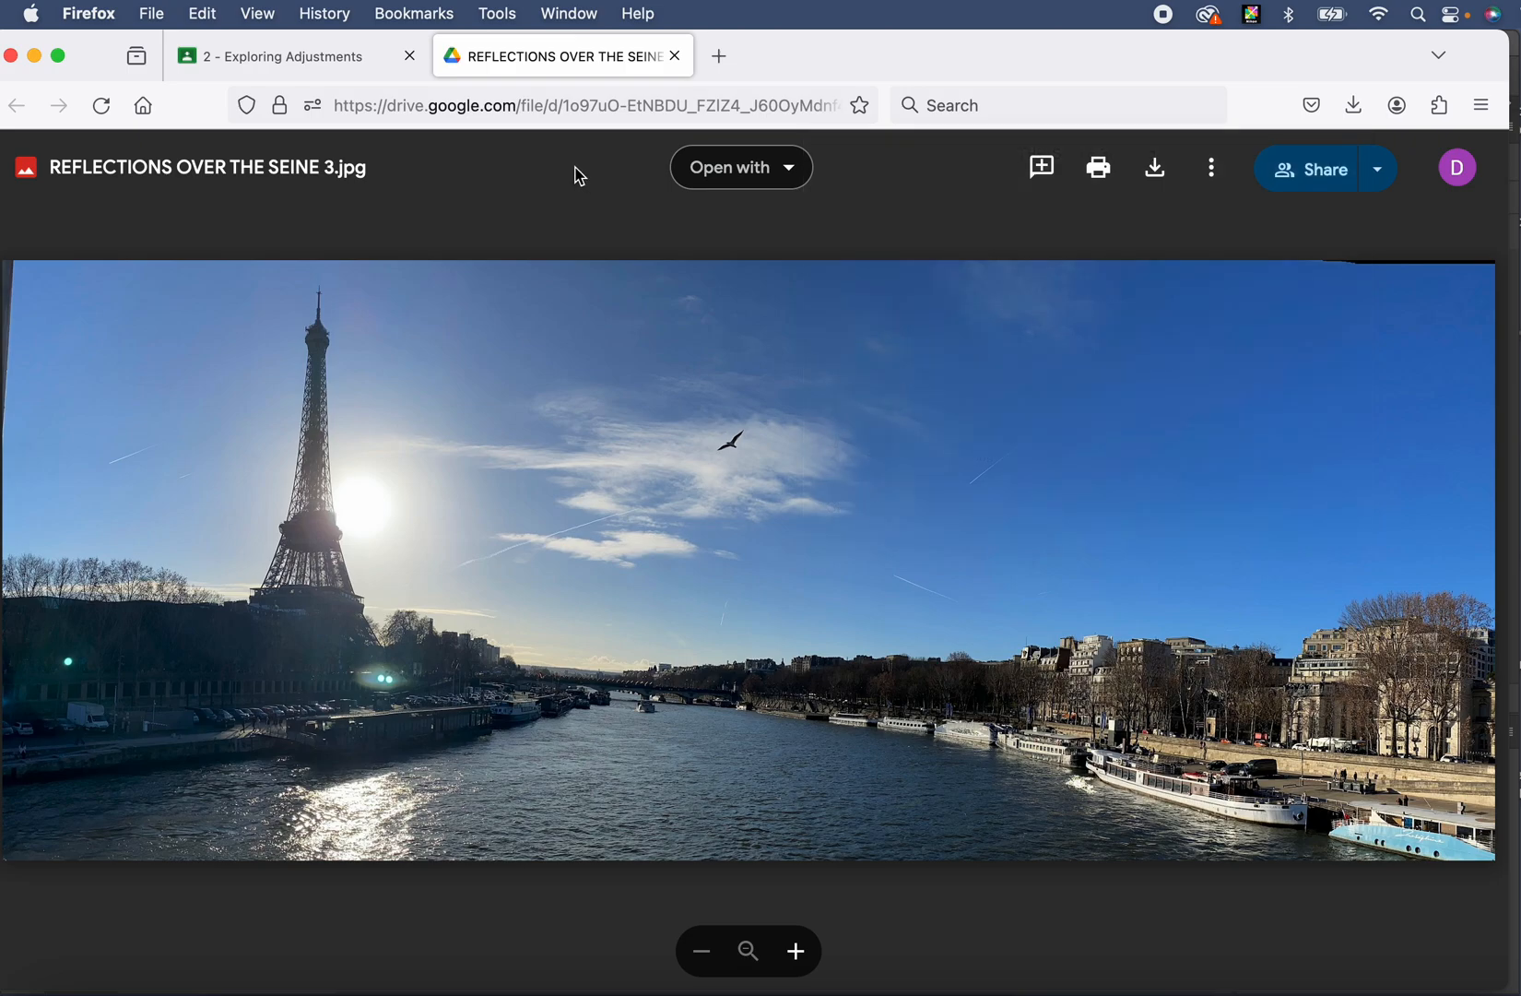
{"action": "left_click", "coordinate": [346, 982]}
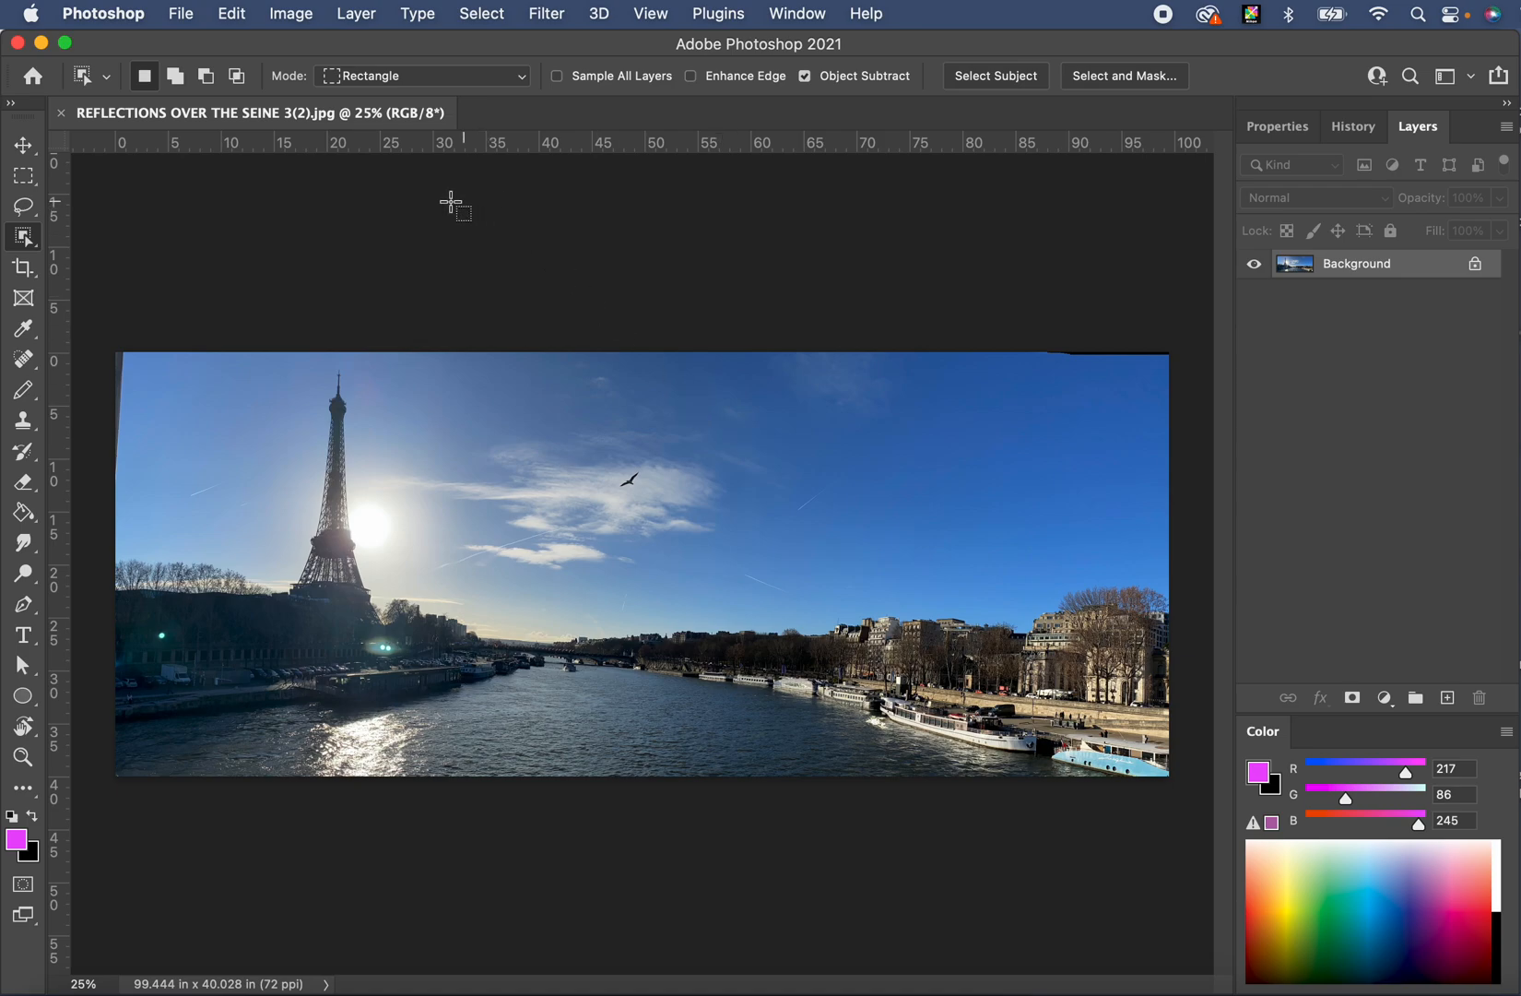
- Open the 3(3) and 3(2) REFLECTIONS jpgs from Downloads, then close the 3(2) copy
{"action": "left_click", "coordinate": [33, 76]}
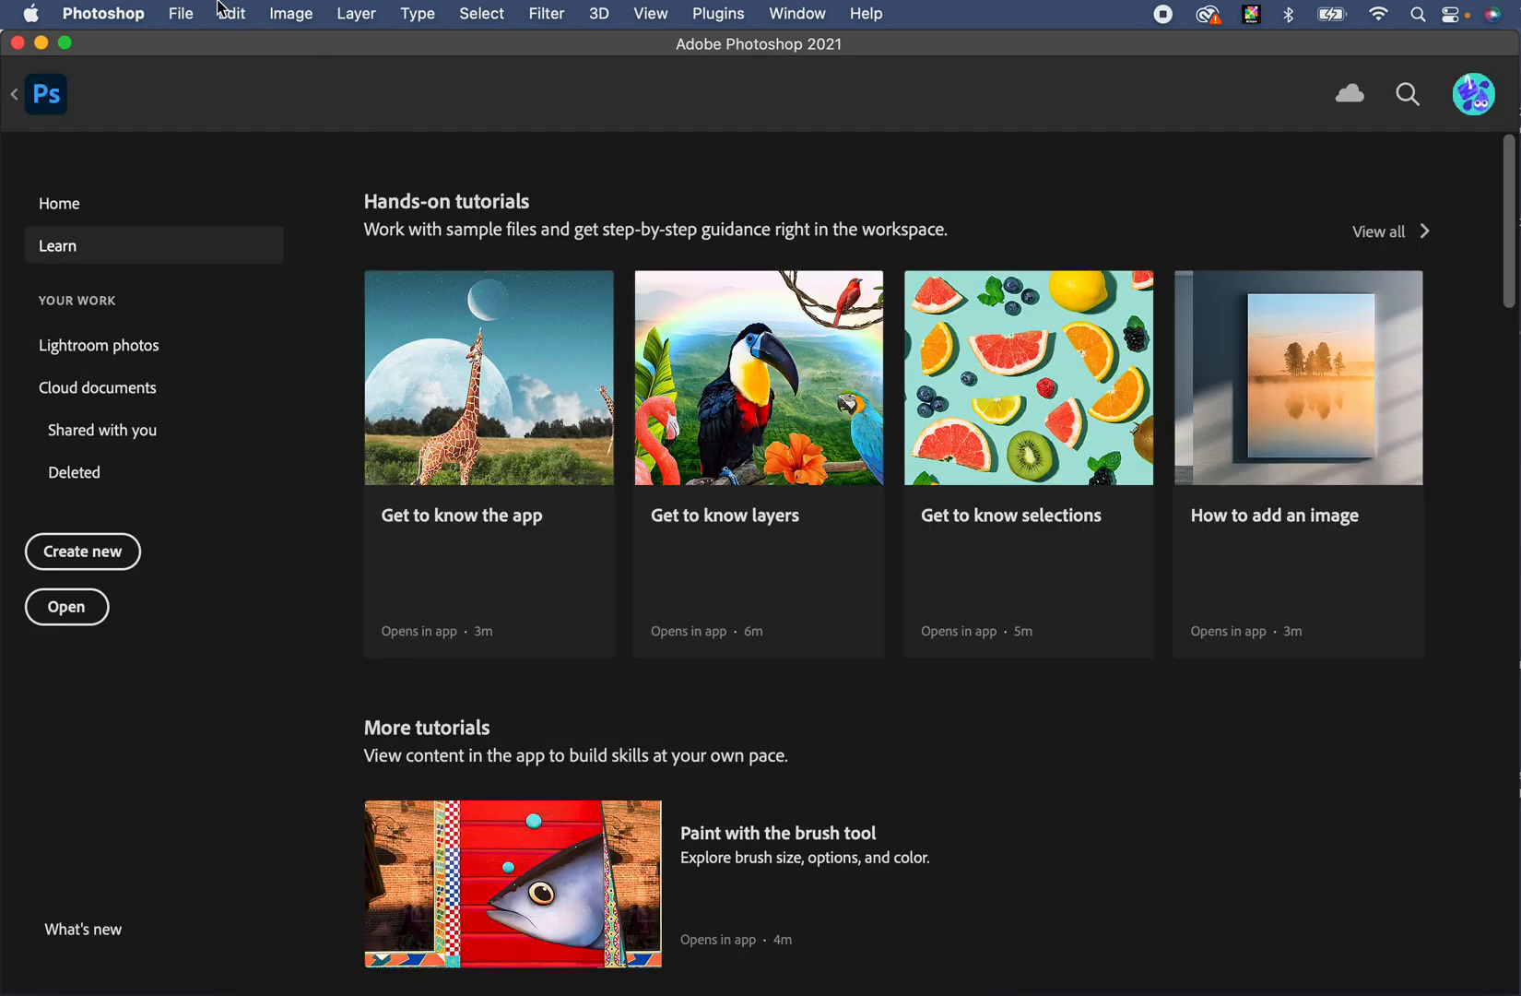
{"action": "left_click", "coordinate": [180, 4]}
{"action": "left_click", "coordinate": [192, 65]}
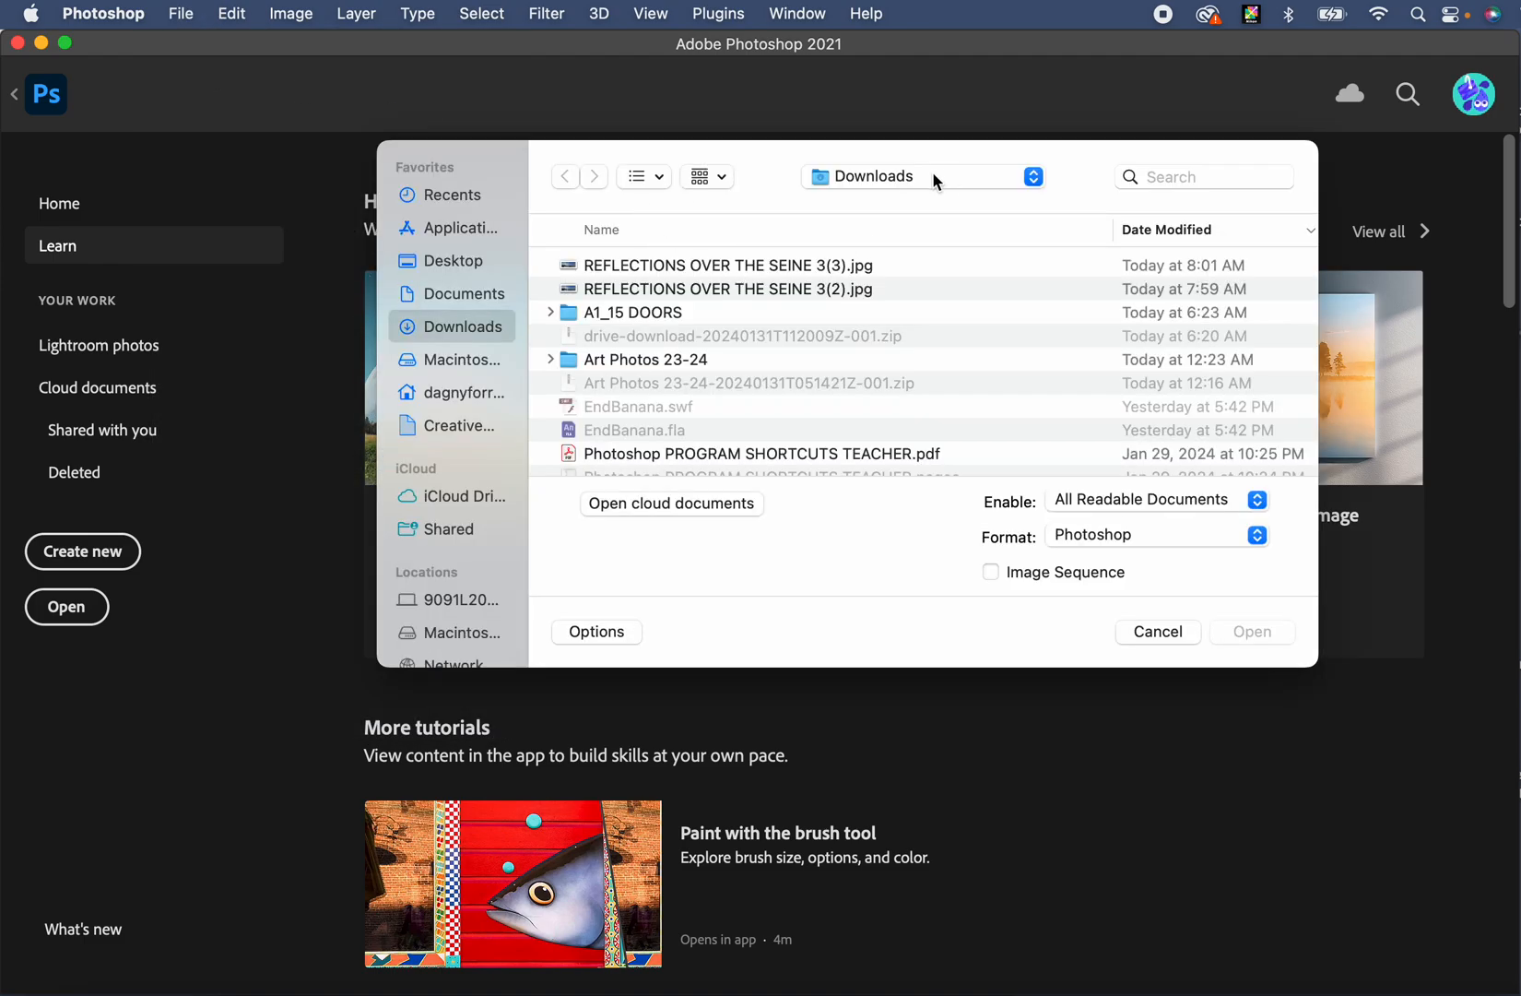
{"action": "left_click", "coordinate": [738, 267]}
{"action": "left_click", "coordinate": [738, 288], "text": "shift"}
{"action": "left_click", "coordinate": [1254, 633]}
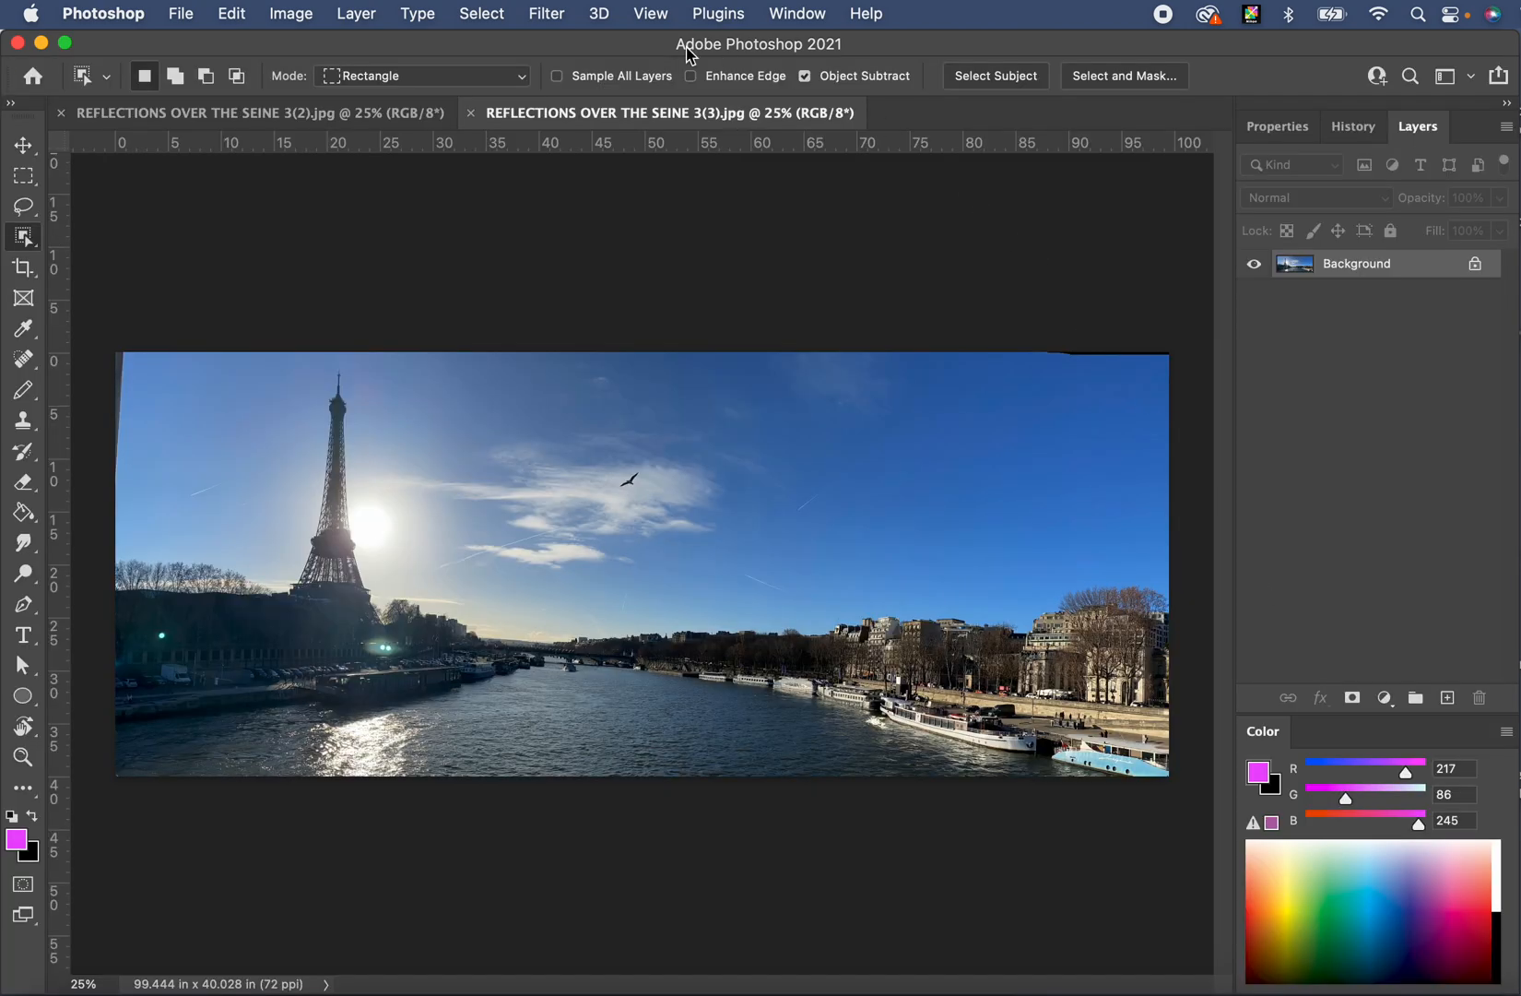
{"action": "left_click", "coordinate": [61, 112]}
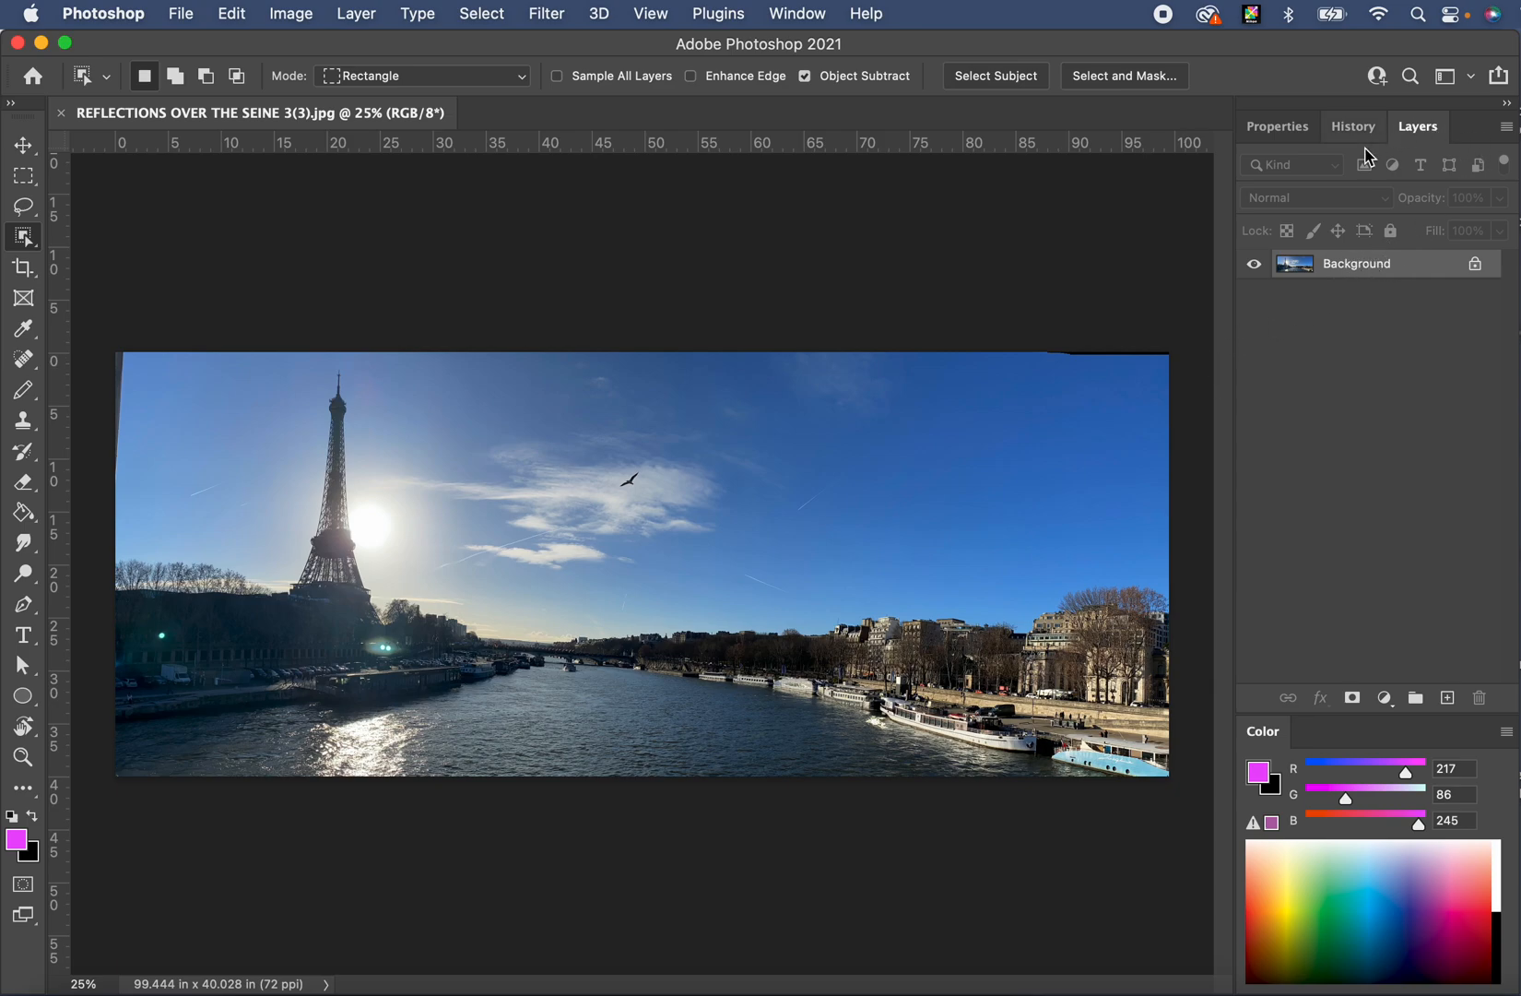
- Duplicate the Background layer as 'Background copy'
{"action": "right_click", "coordinate": [1405, 266]}
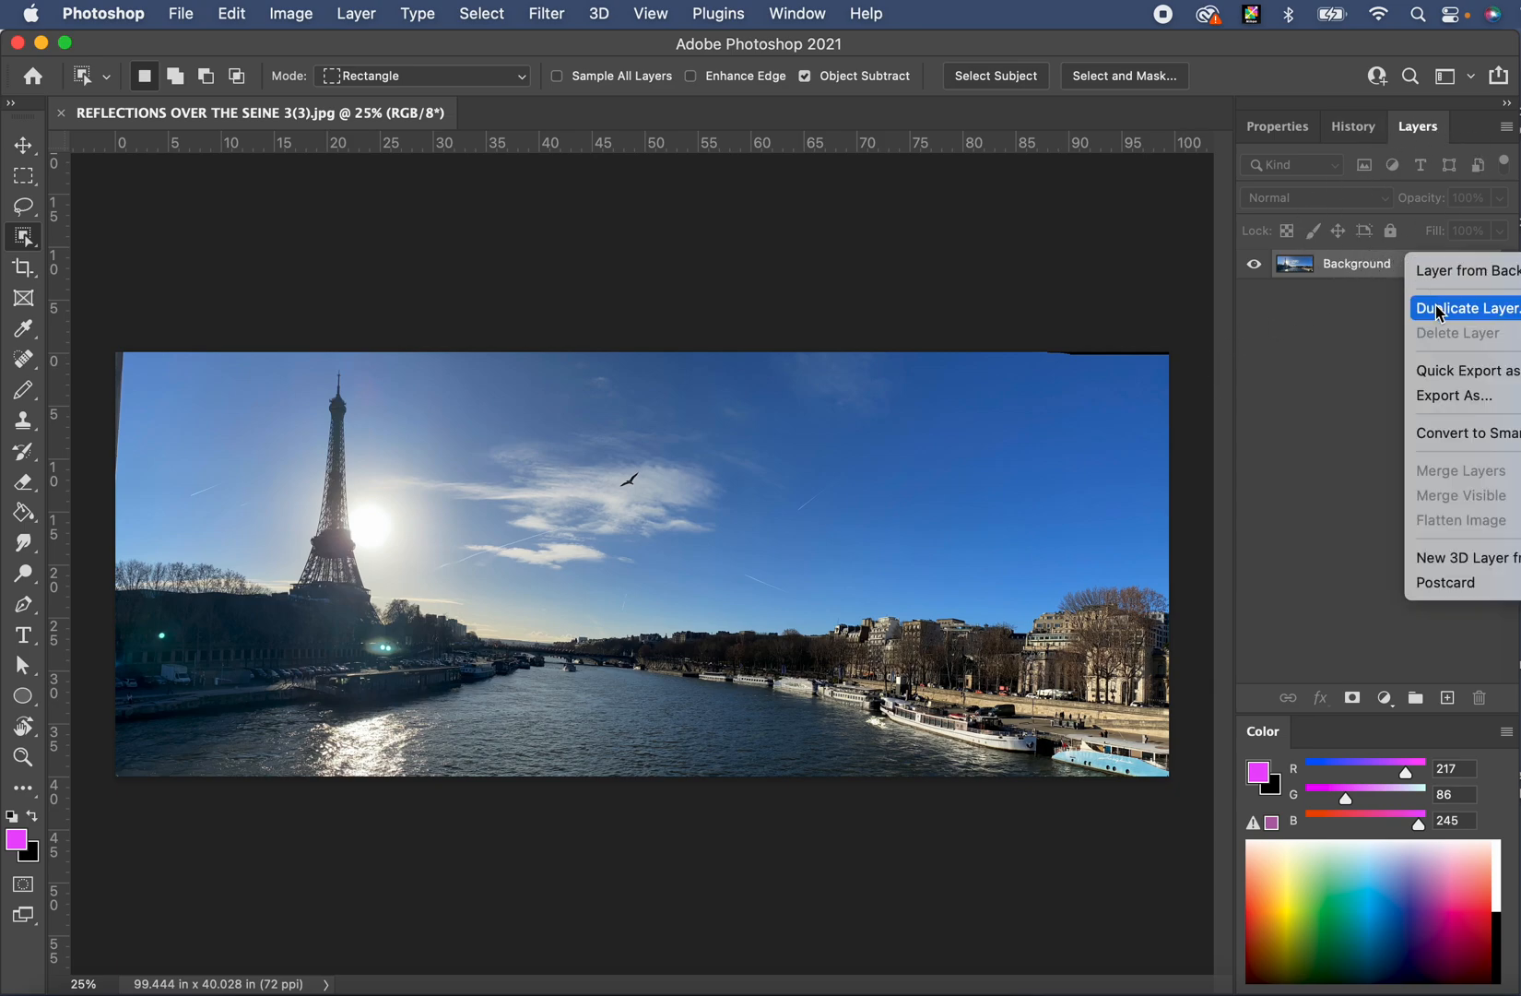
{"action": "left_click", "coordinate": [1439, 308]}
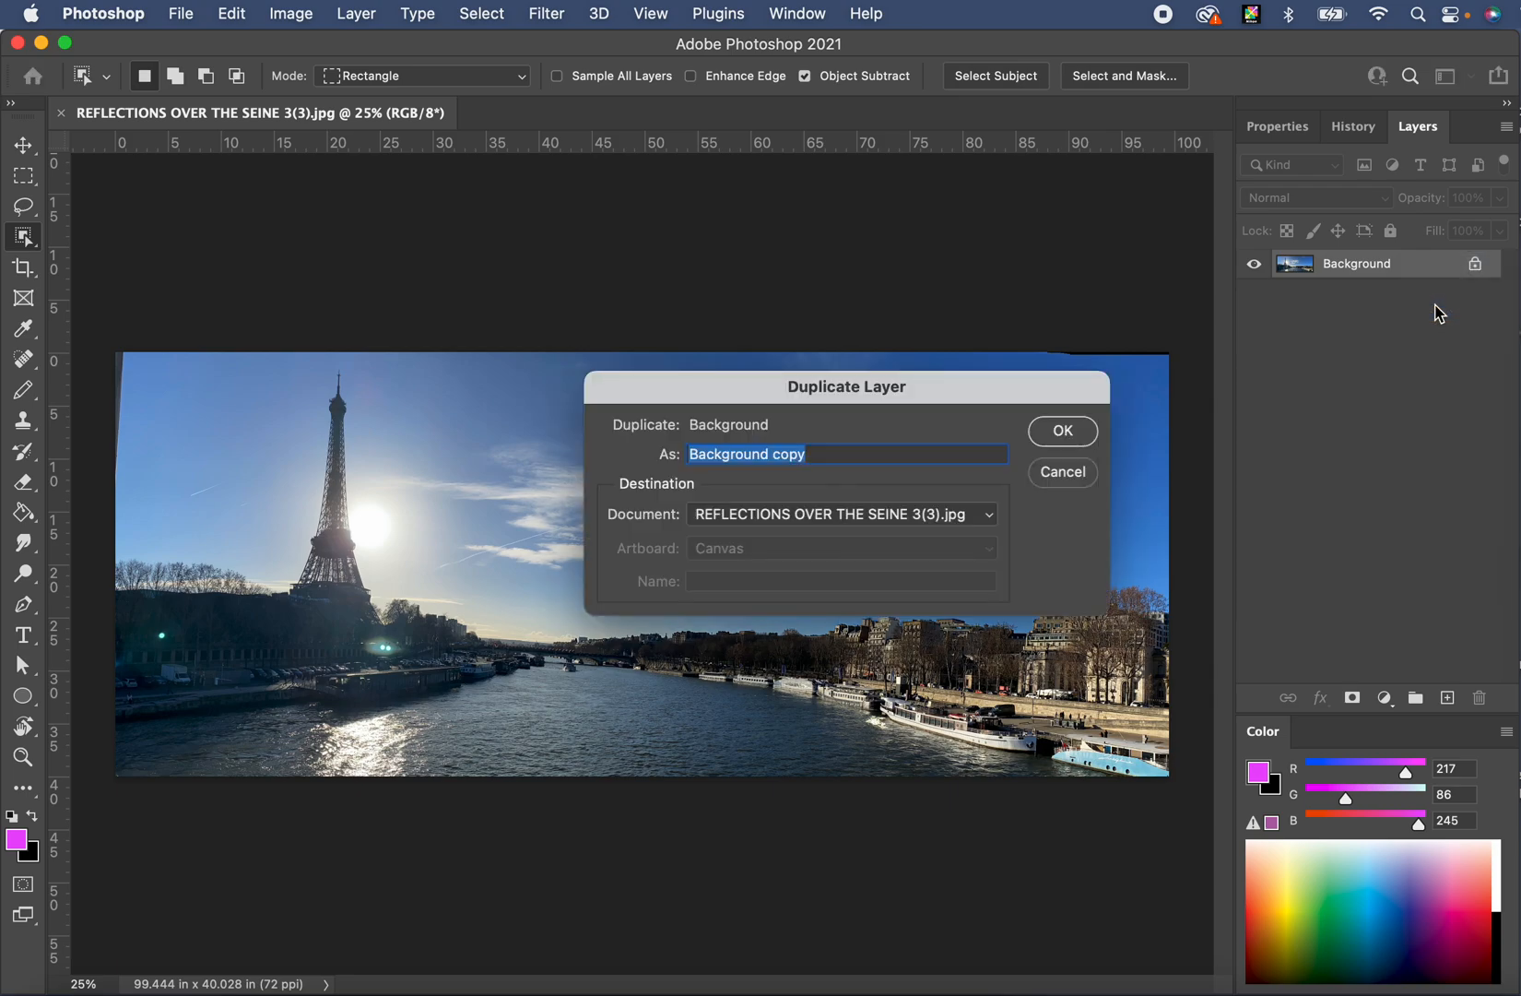
{"action": "left_click", "coordinate": [1063, 431]}
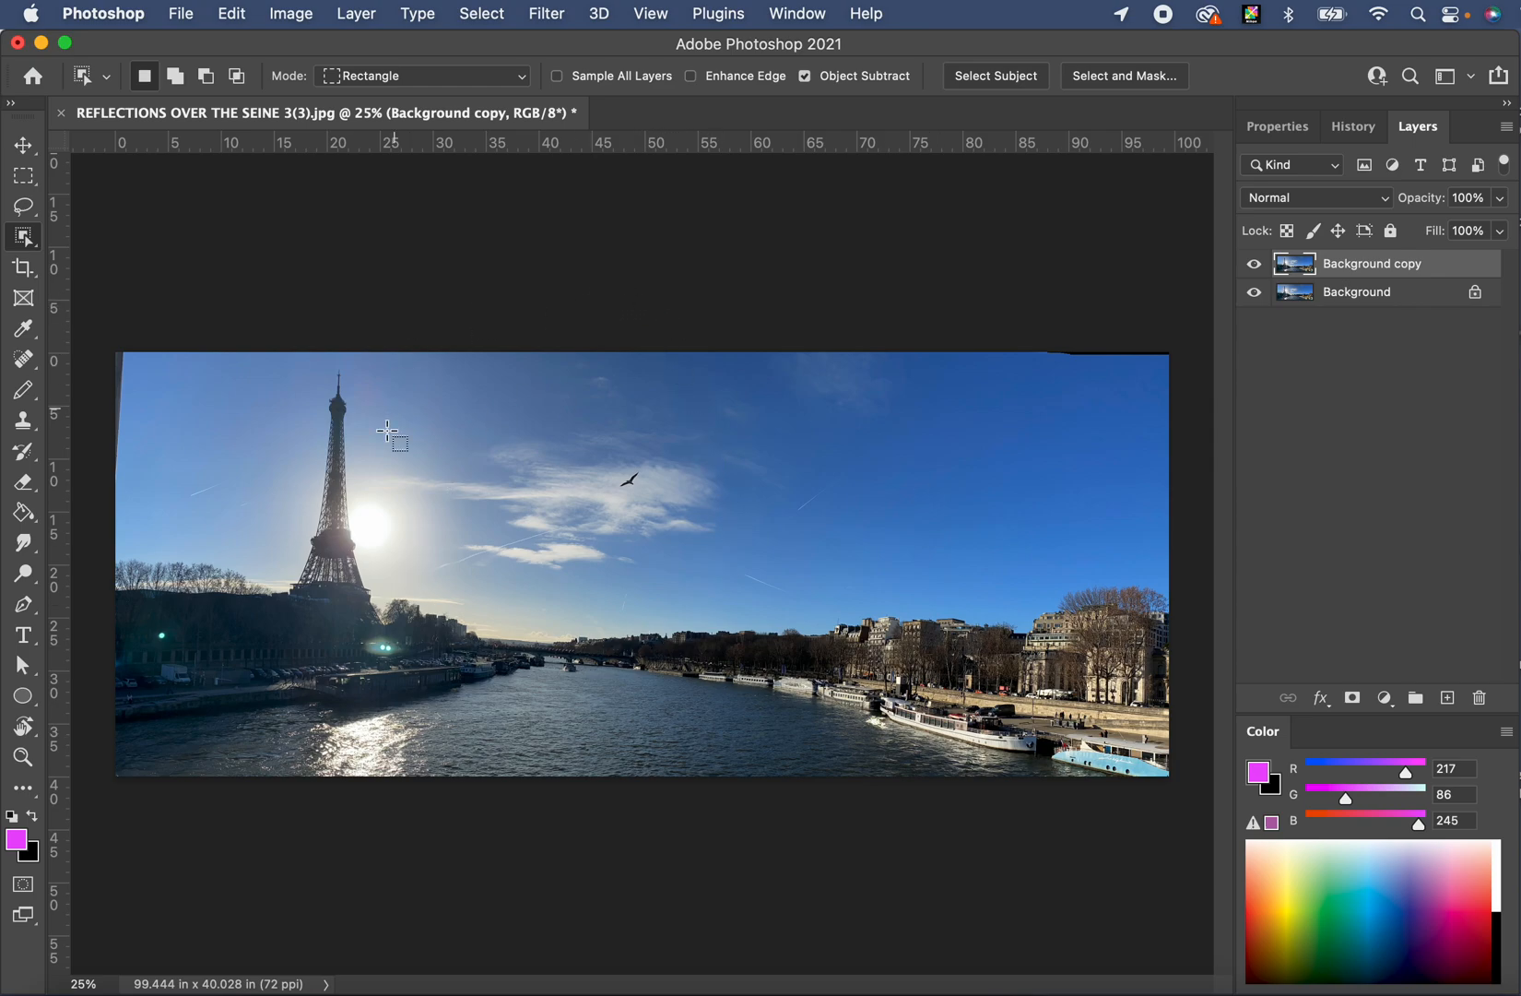
- Add a Brightness/Contrast 1 adjustment layer through Layer > New Adjustment Layer
{"action": "left_click", "coordinate": [363, 14]}
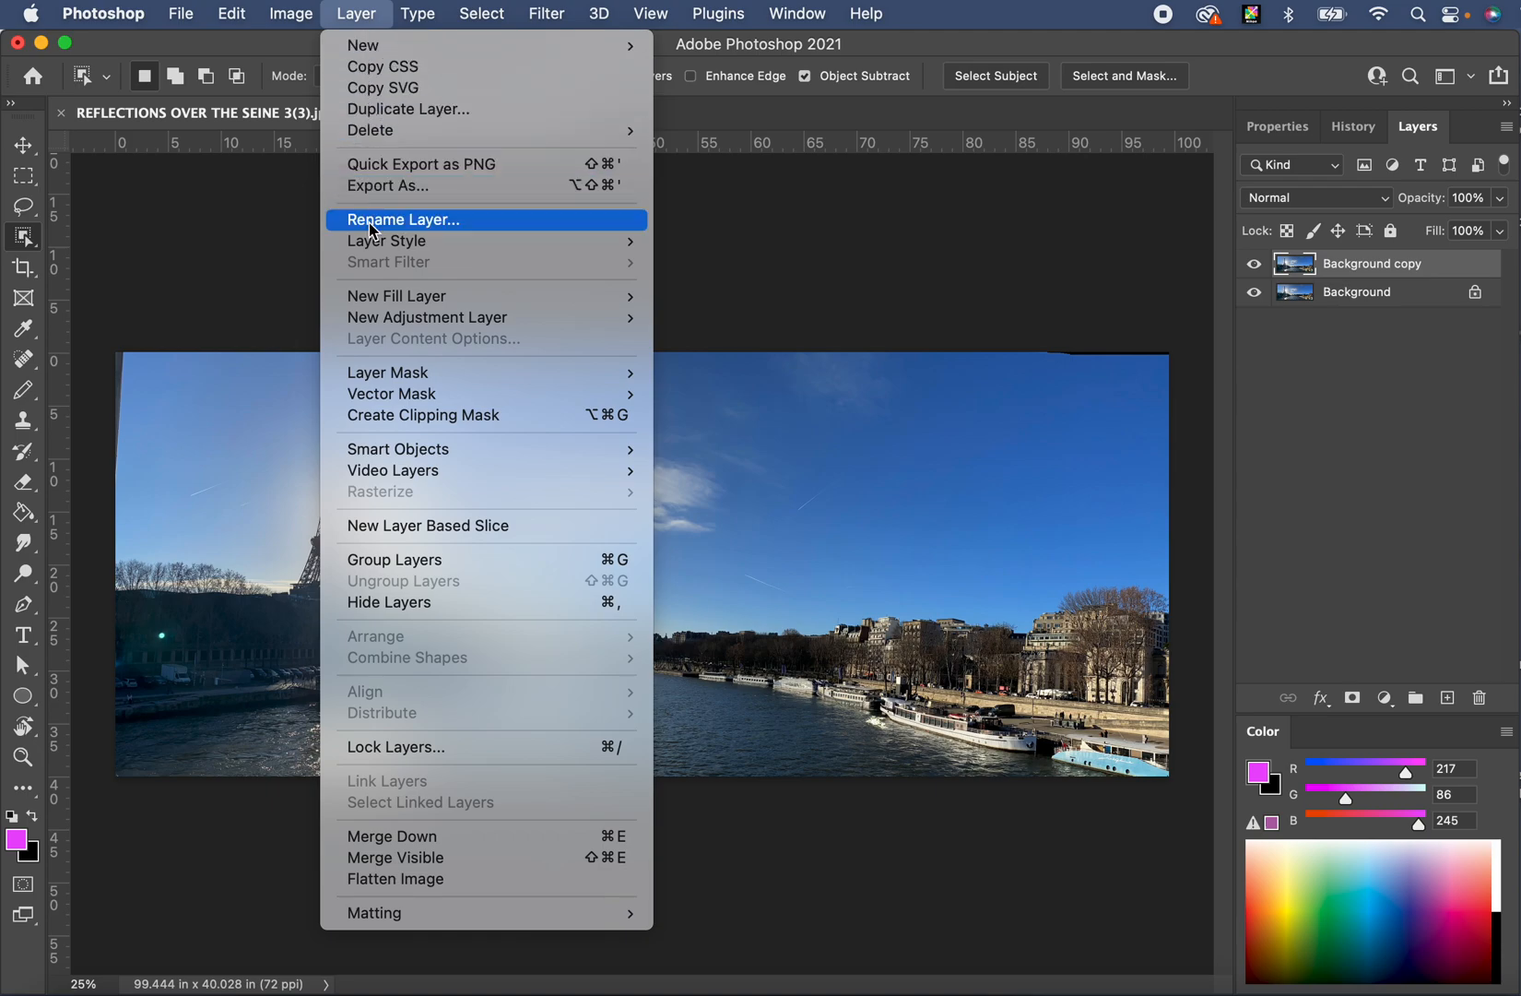
{"action": "mouse_move", "coordinate": [439, 327]}
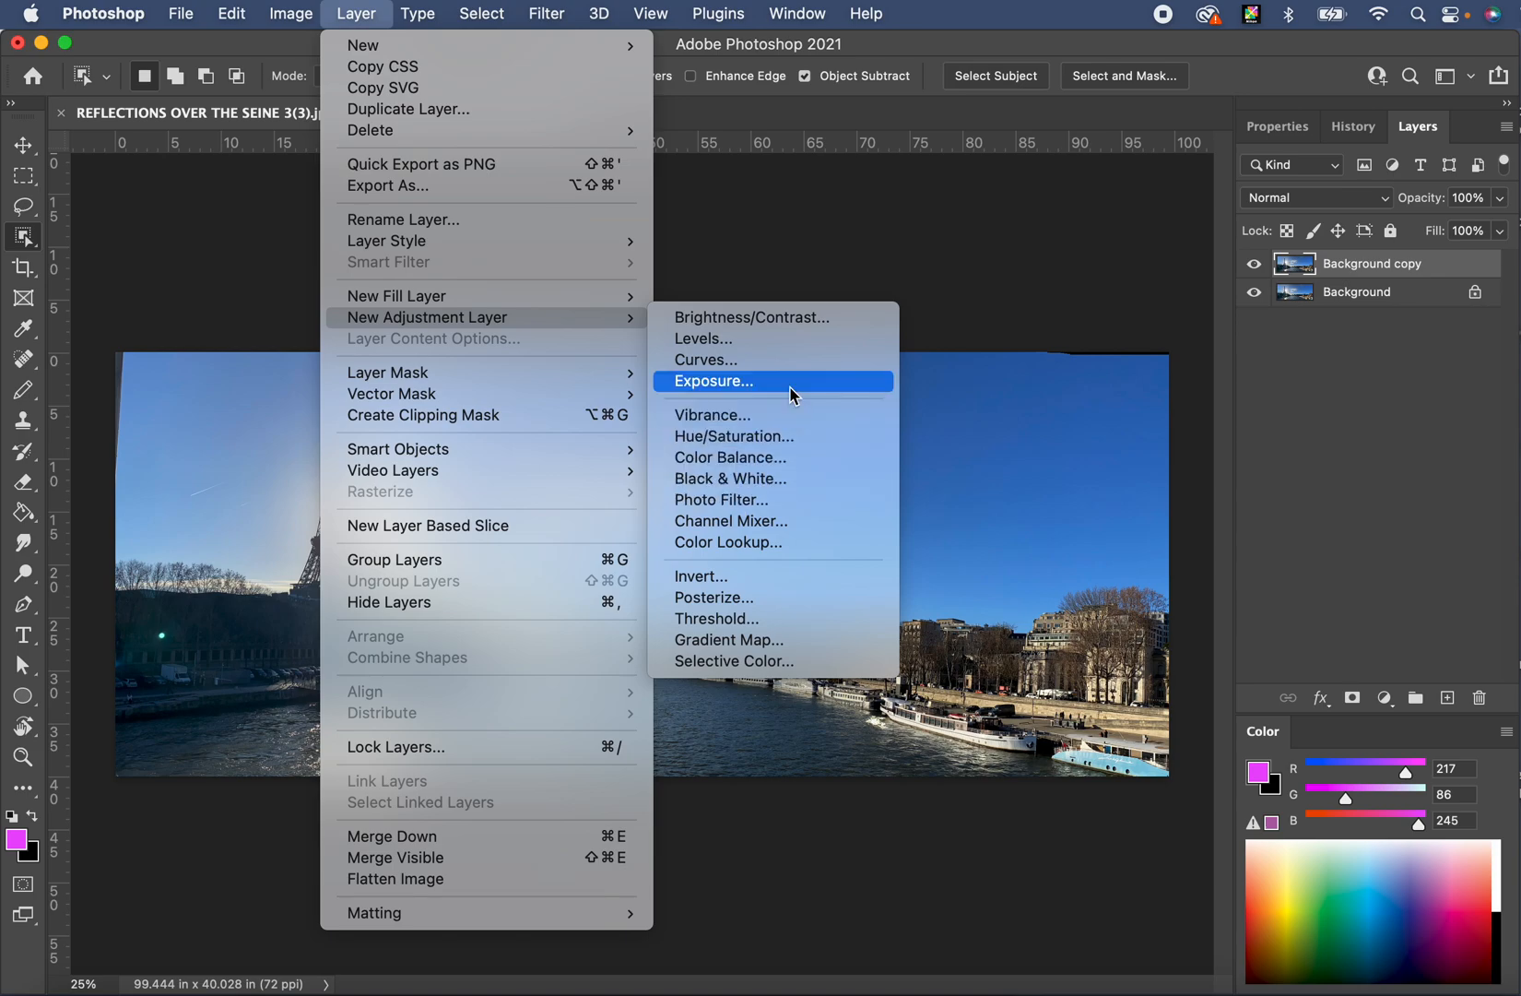
{"action": "left_click", "coordinate": [775, 319]}
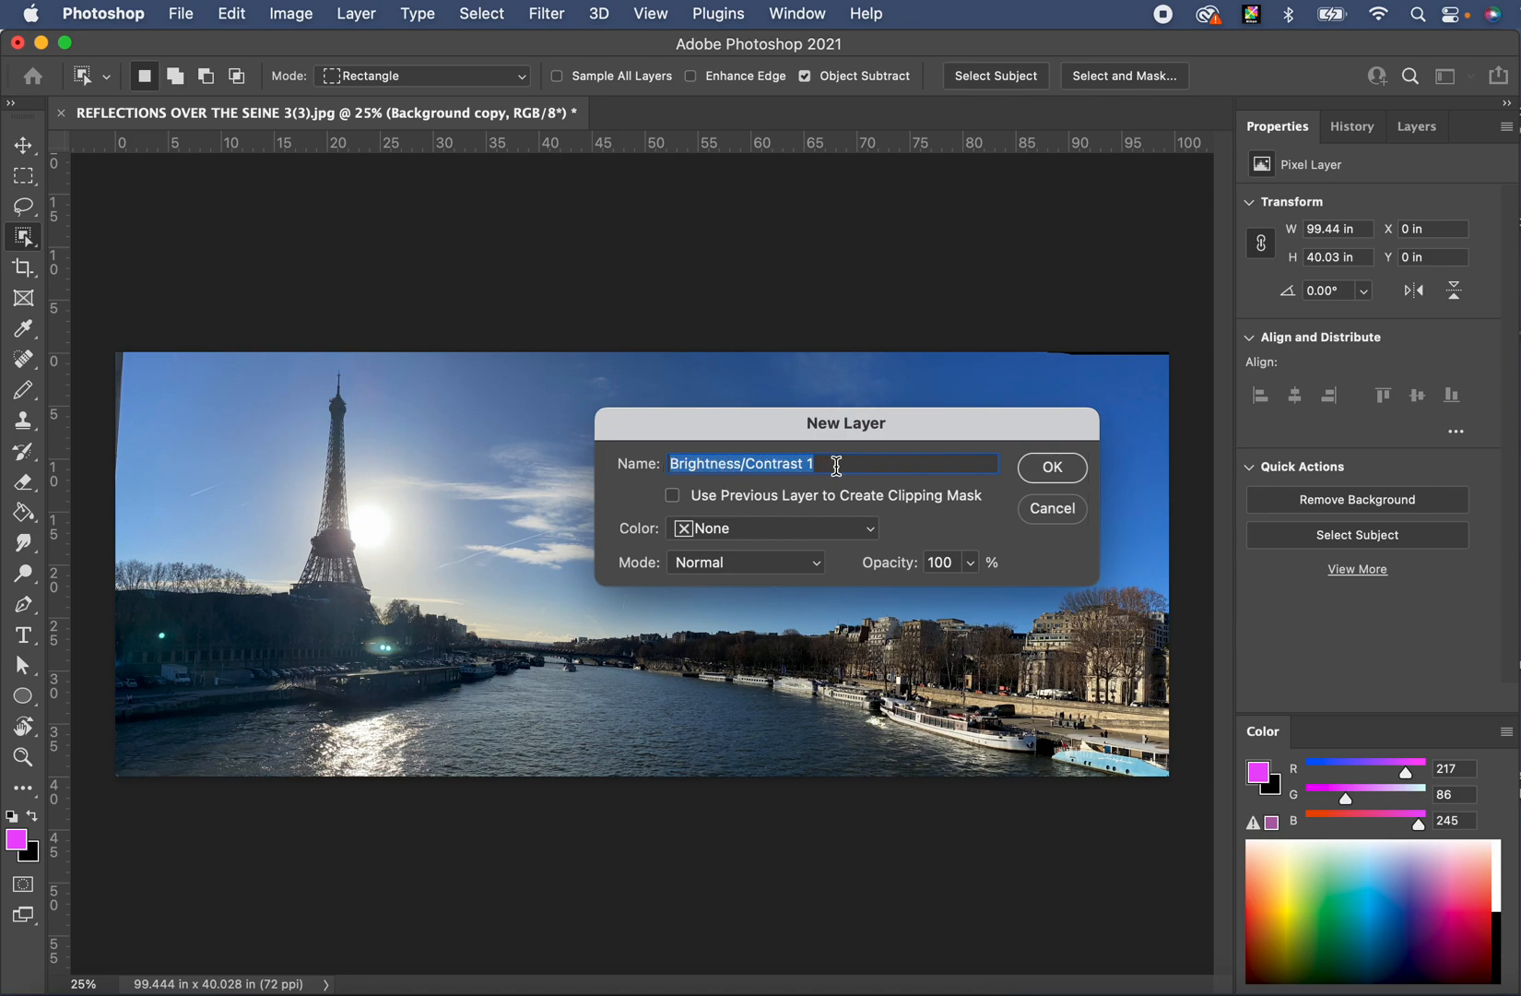
{"action": "left_click", "coordinate": [1052, 468]}
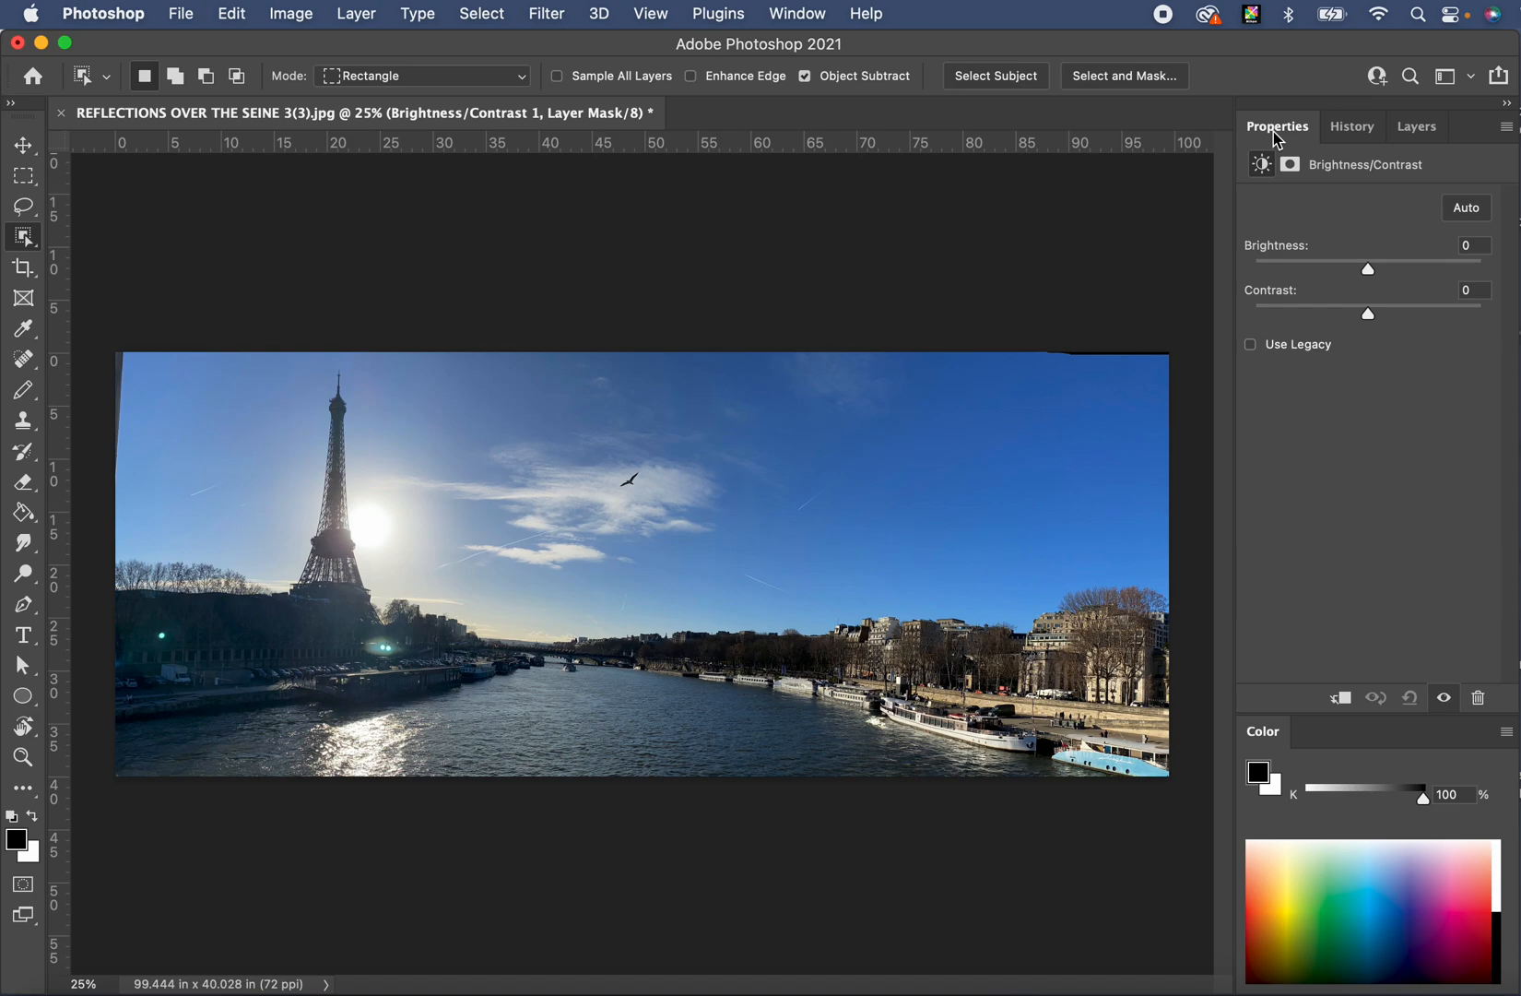
- Float the Properties panel, shrink it, and position it lower over the canvas
{"action": "left_click_drag", "start_coordinate": [1278, 138], "coordinate": [989, 397]}
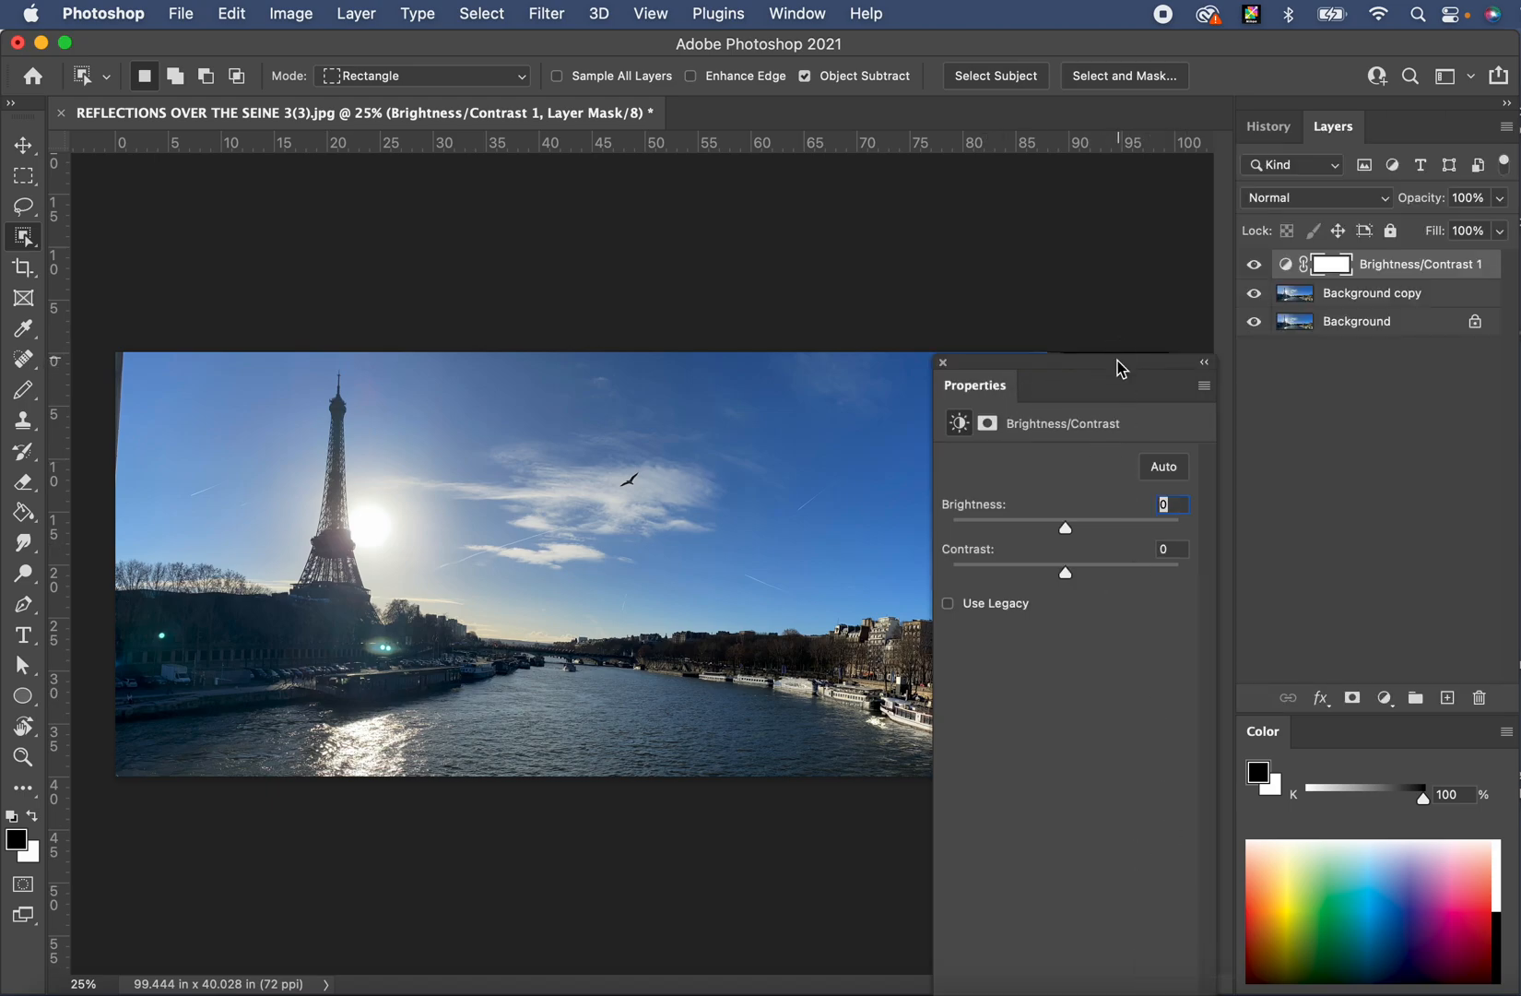
{"action": "left_click_drag", "start_coordinate": [1114, 370], "coordinate": [1096, 103]}
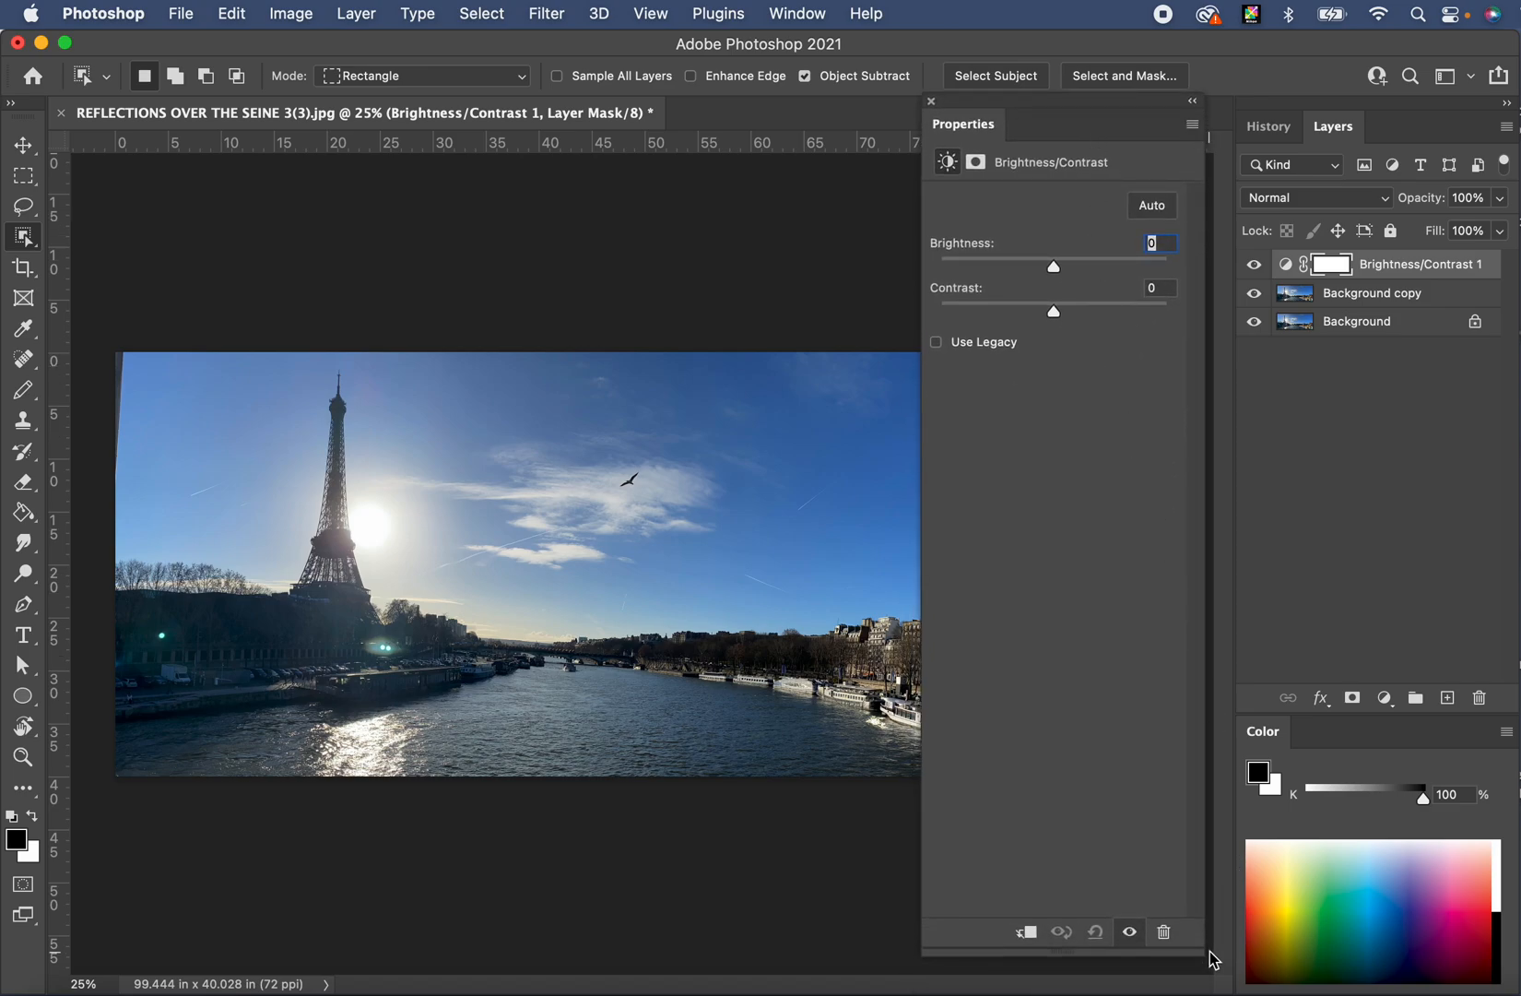
{"action": "left_click_drag", "start_coordinate": [1211, 959], "coordinate": [1201, 456]}
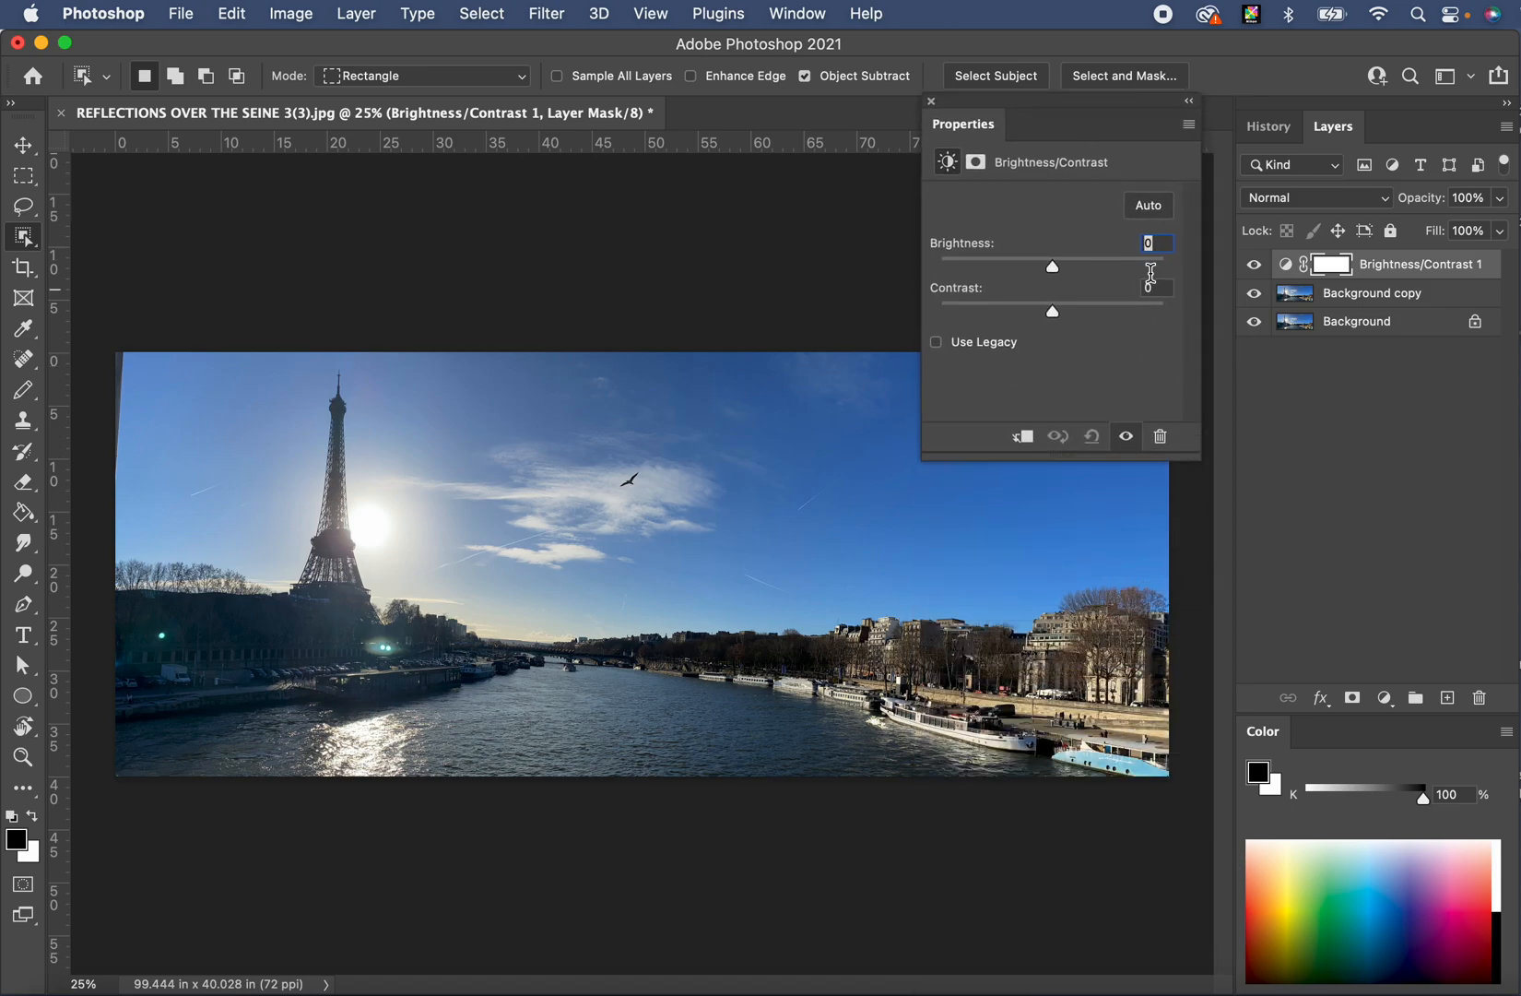
{"action": "left_click_drag", "start_coordinate": [1075, 107], "coordinate": [1102, 629]}
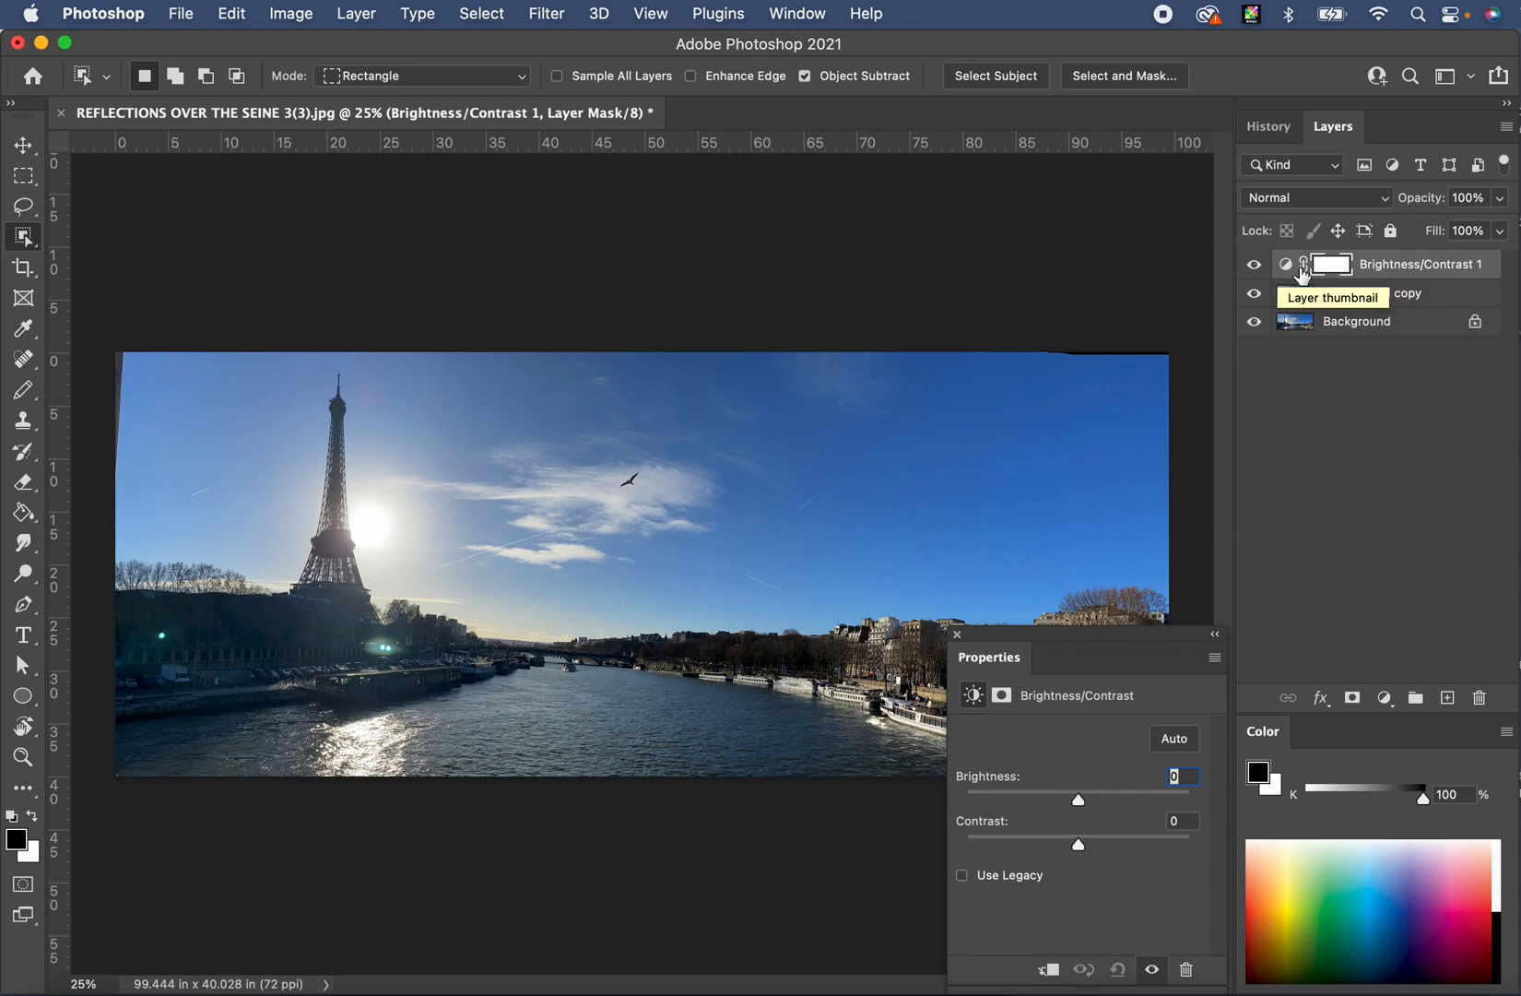
- Set Brightness/Contrast 1 to Brightness -104 and Contrast 39
{"action": "left_click", "coordinate": [1254, 266]}
{"action": "left_click", "coordinate": [1255, 266]}
{"action": "left_click", "coordinate": [1255, 267]}
{"action": "left_click", "coordinate": [1255, 266]}
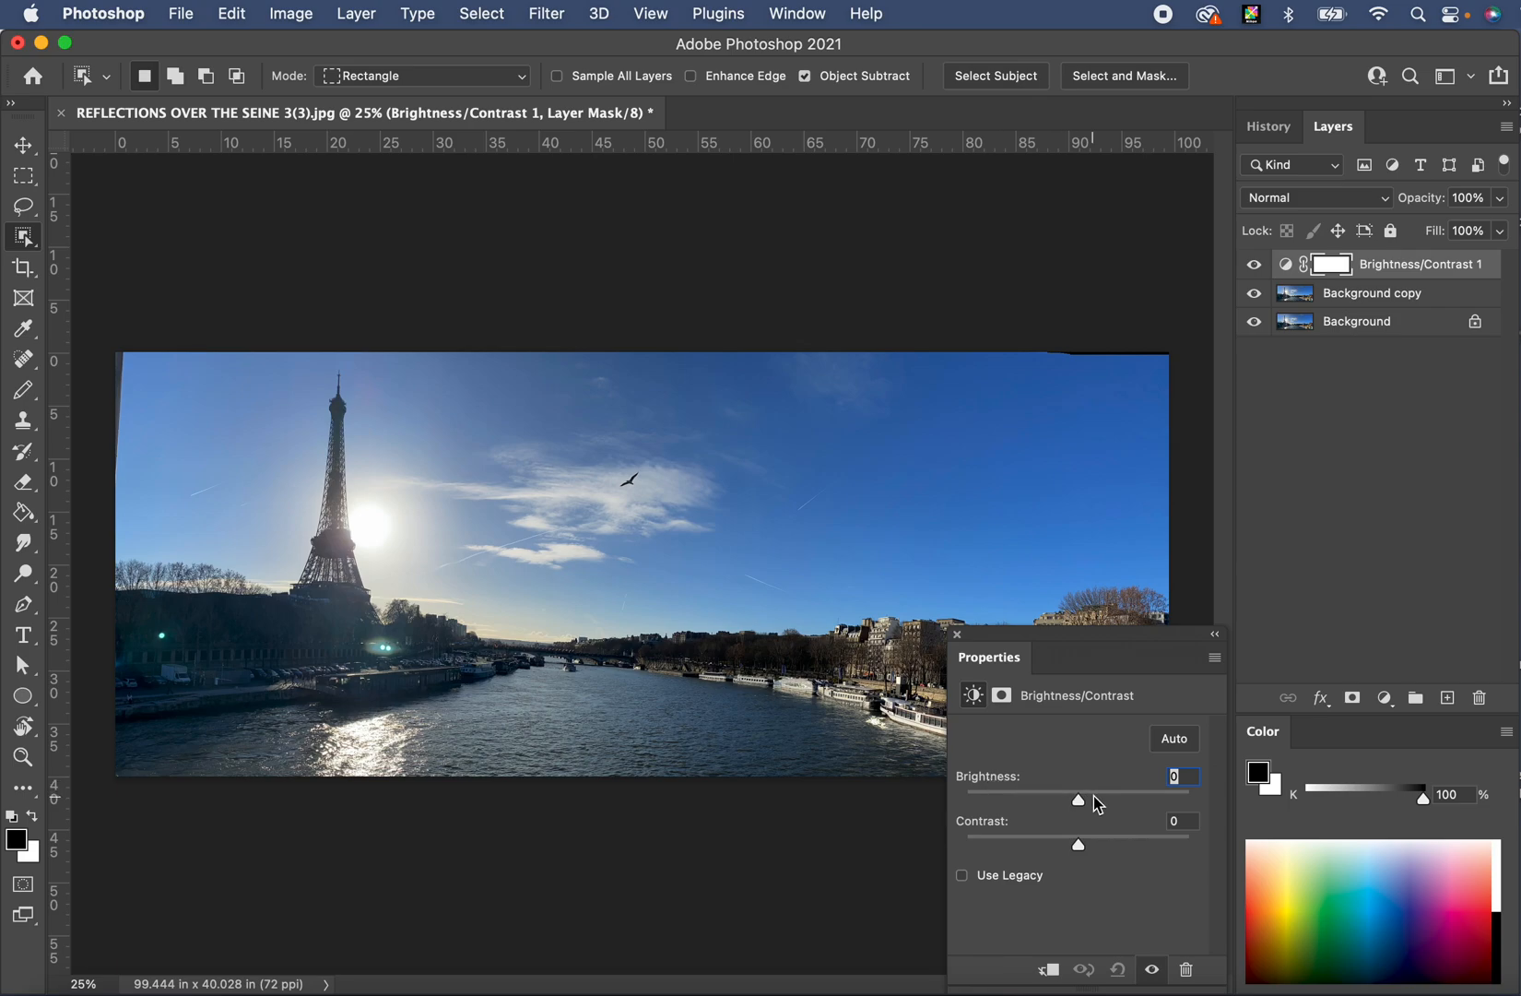
{"action": "left_click_drag", "start_coordinate": [1085, 799], "coordinate": [1003, 801]}
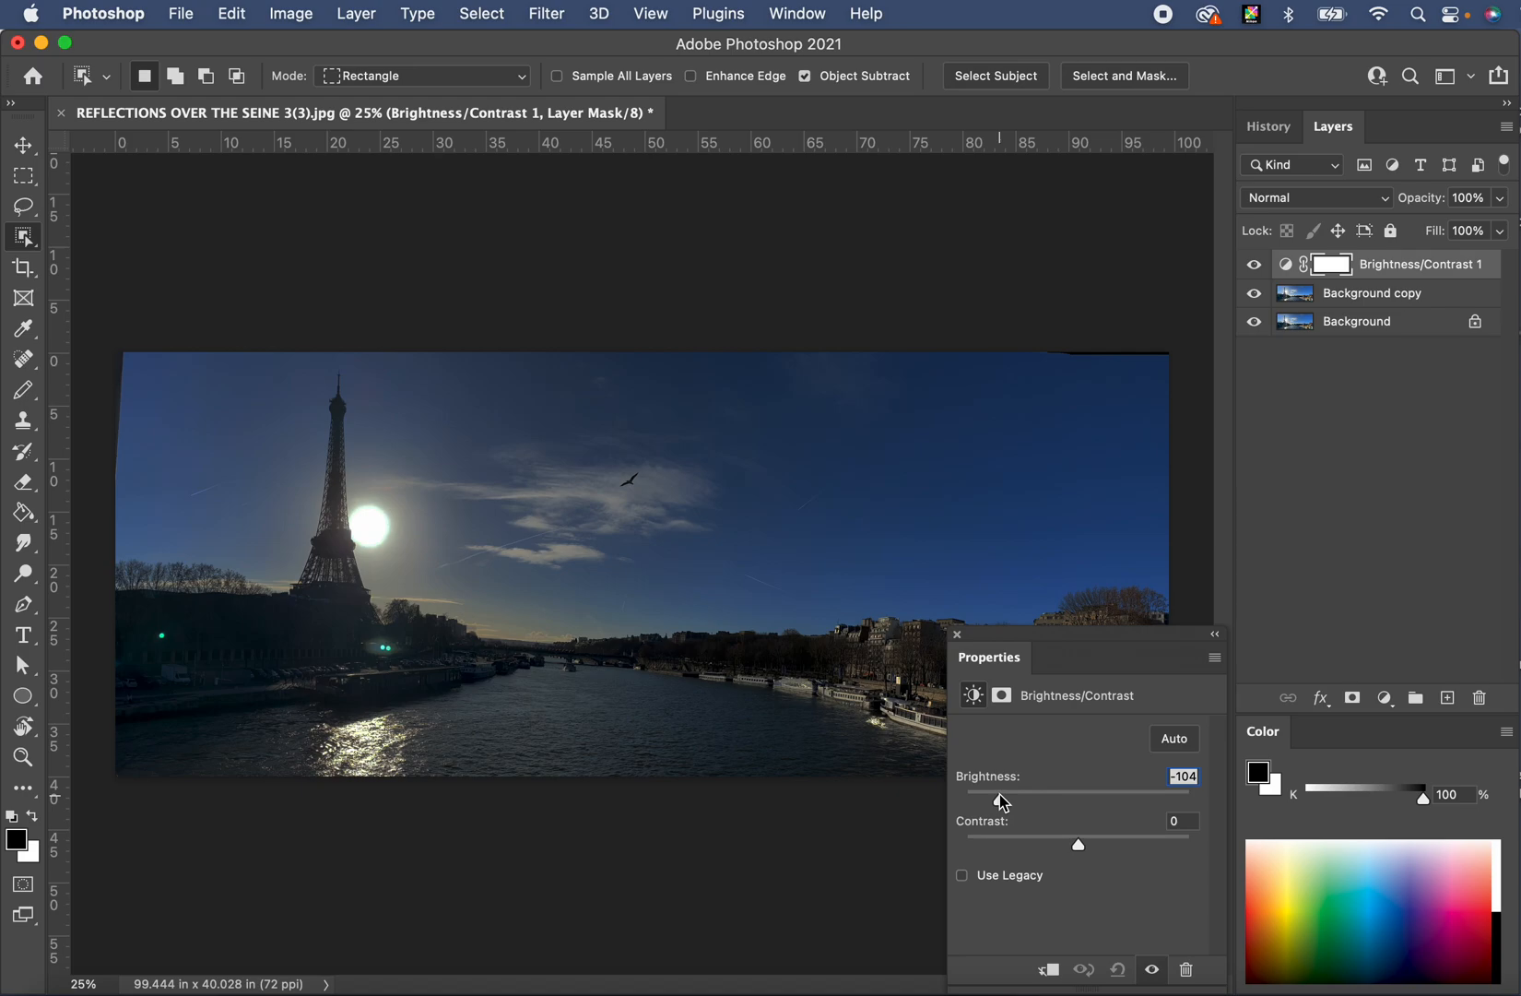
{"action": "left_click_drag", "start_coordinate": [1079, 843], "coordinate": [1123, 843]}
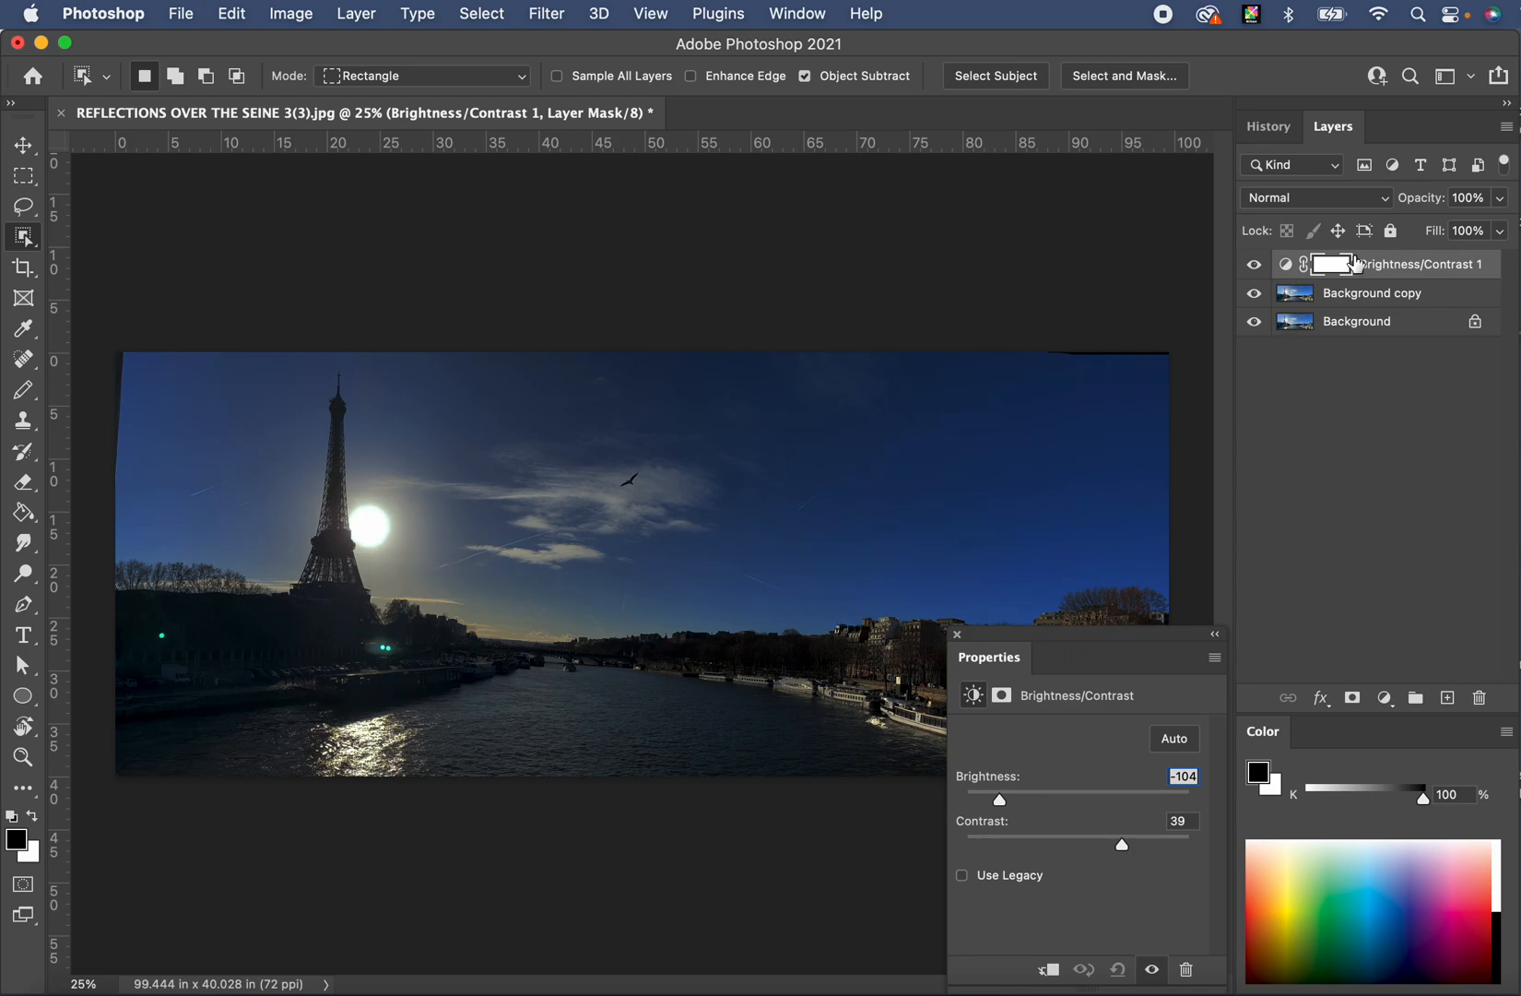
- Compare the darkening on and off, leave Brightness/Contrast 1 hidden, and select Background copy
{"action": "left_click", "coordinate": [1256, 267]}
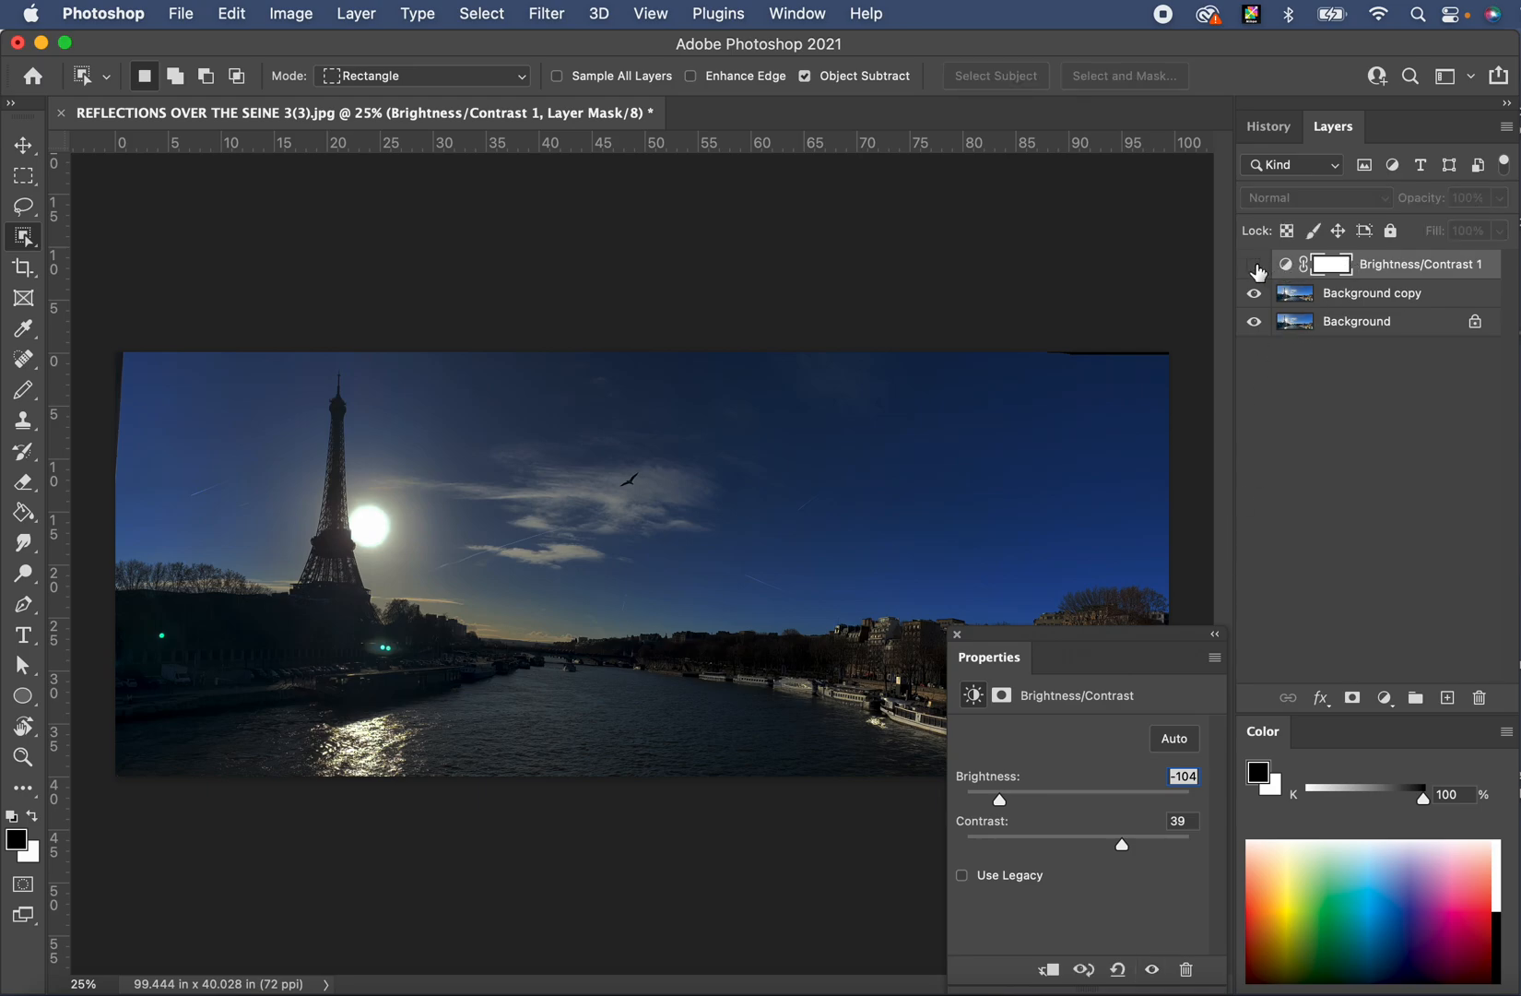
{"action": "left_click", "coordinate": [1256, 267]}
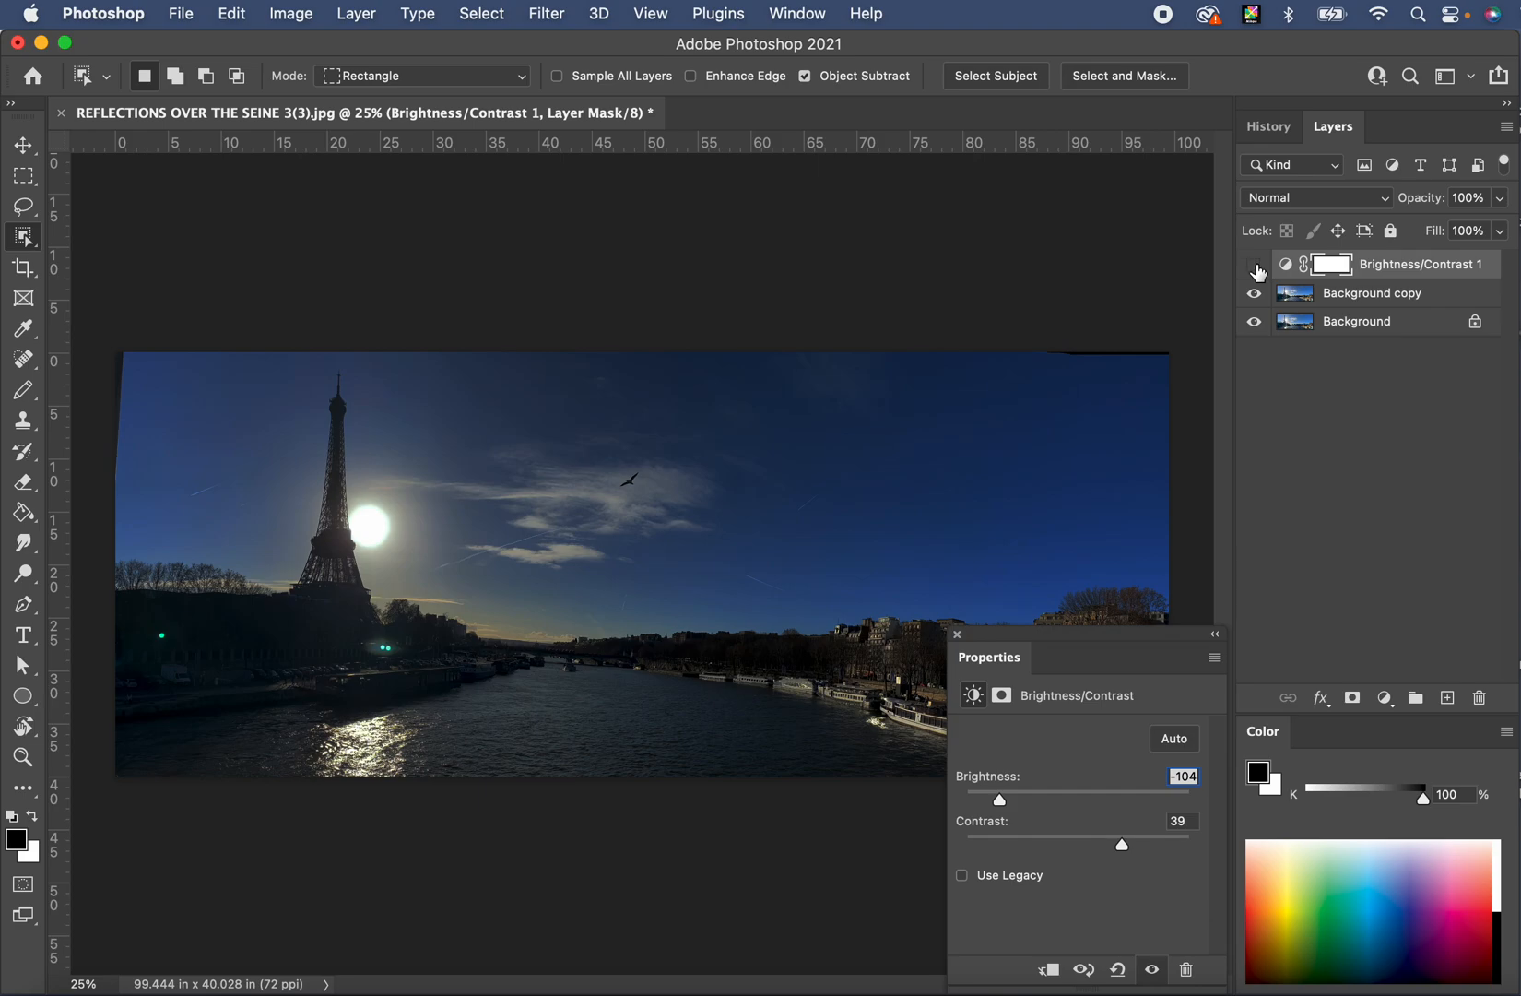
{"action": "left_click", "coordinate": [1256, 268]}
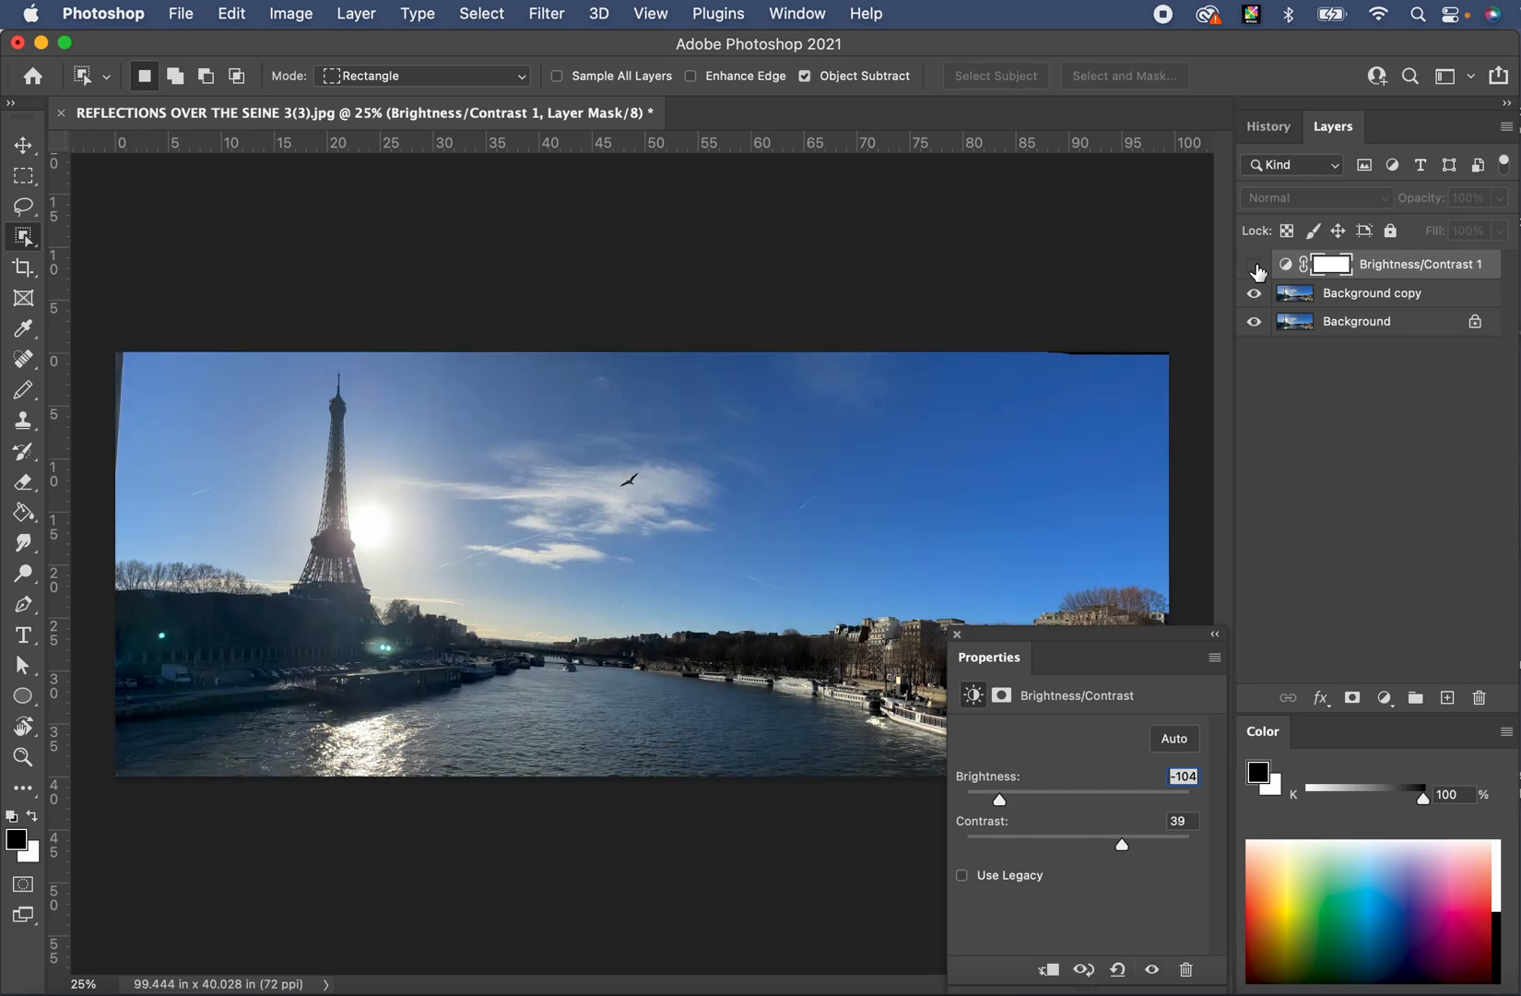
{"action": "left_click", "coordinate": [1254, 267]}
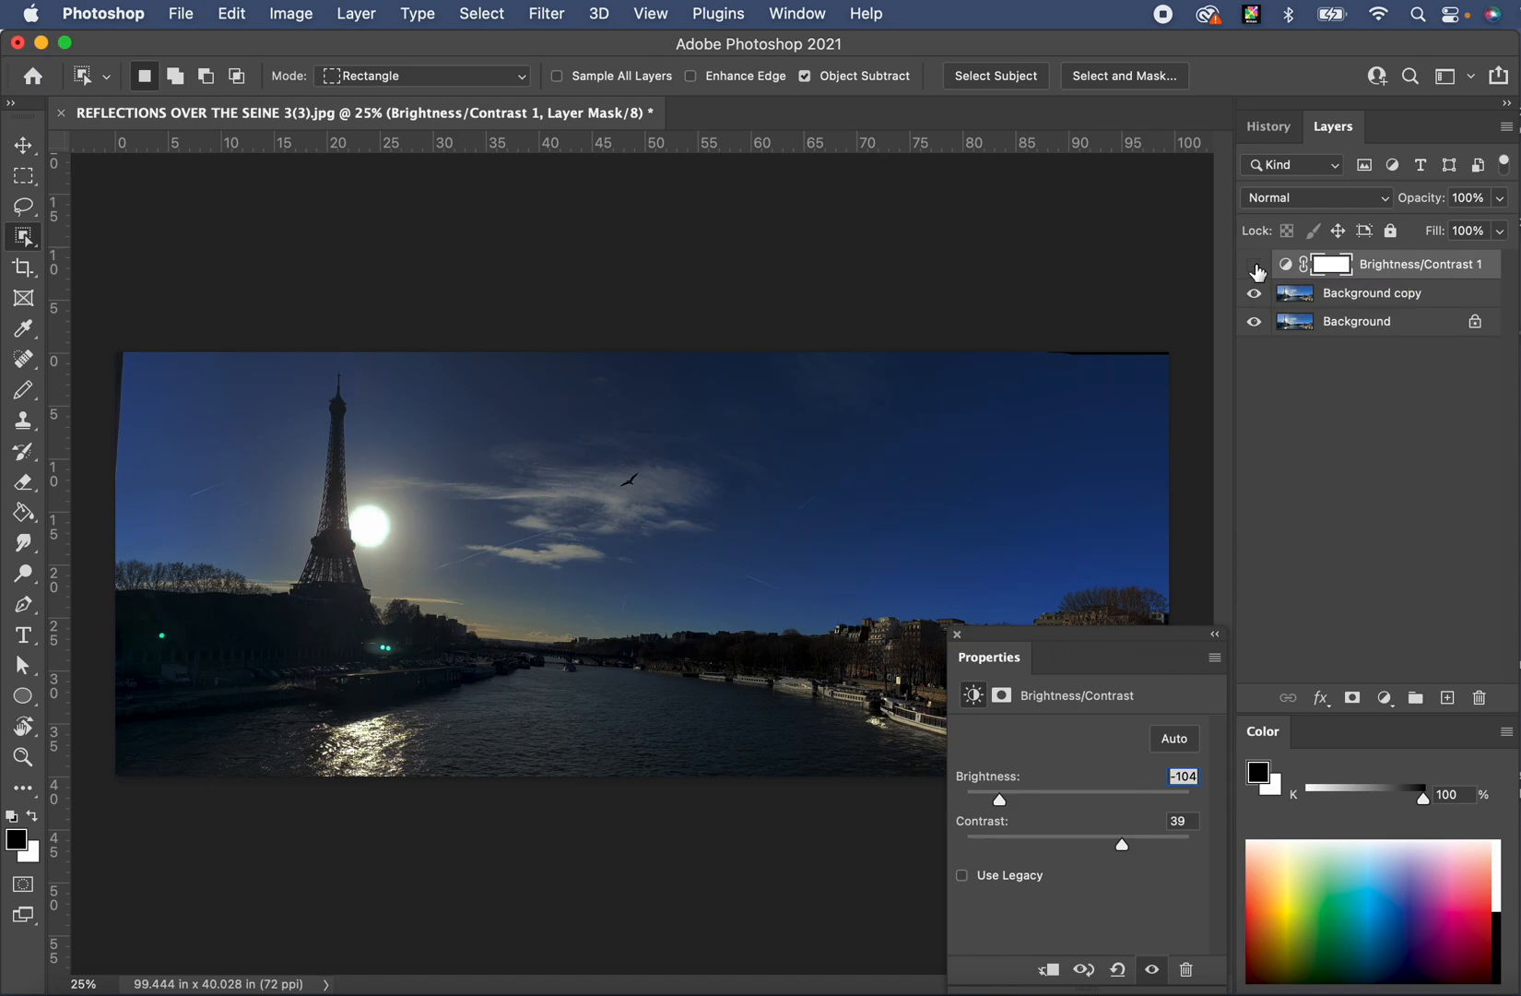
{"action": "left_click", "coordinate": [1254, 264]}
{"action": "left_click", "coordinate": [1363, 301]}
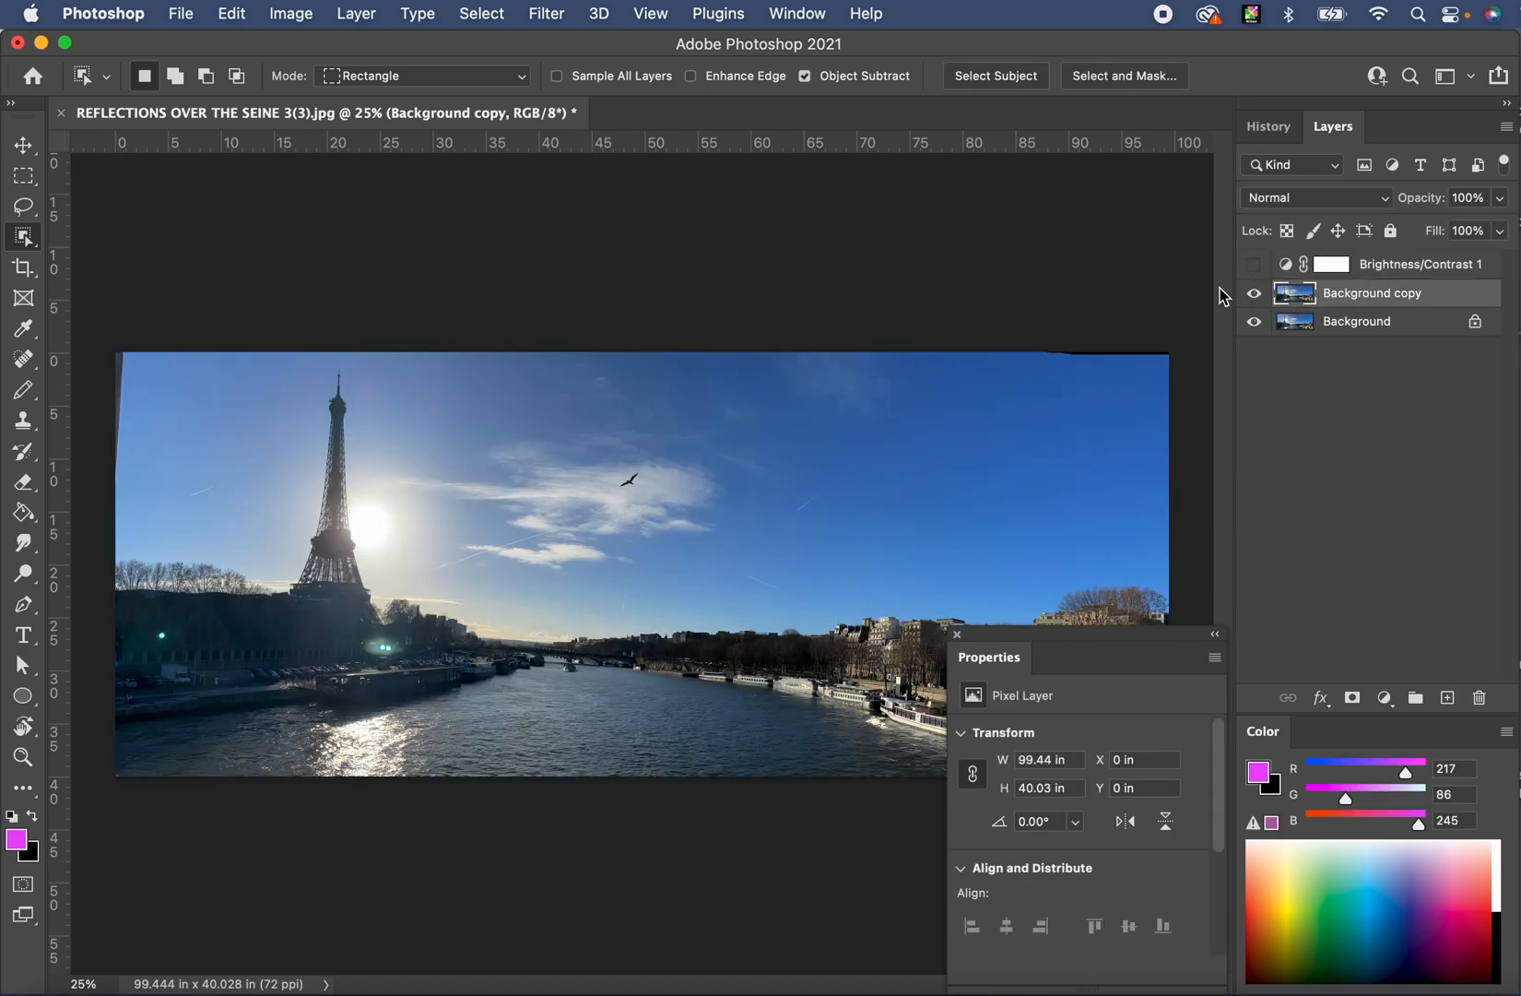
{"action": "left_click", "coordinate": [355, 11]}
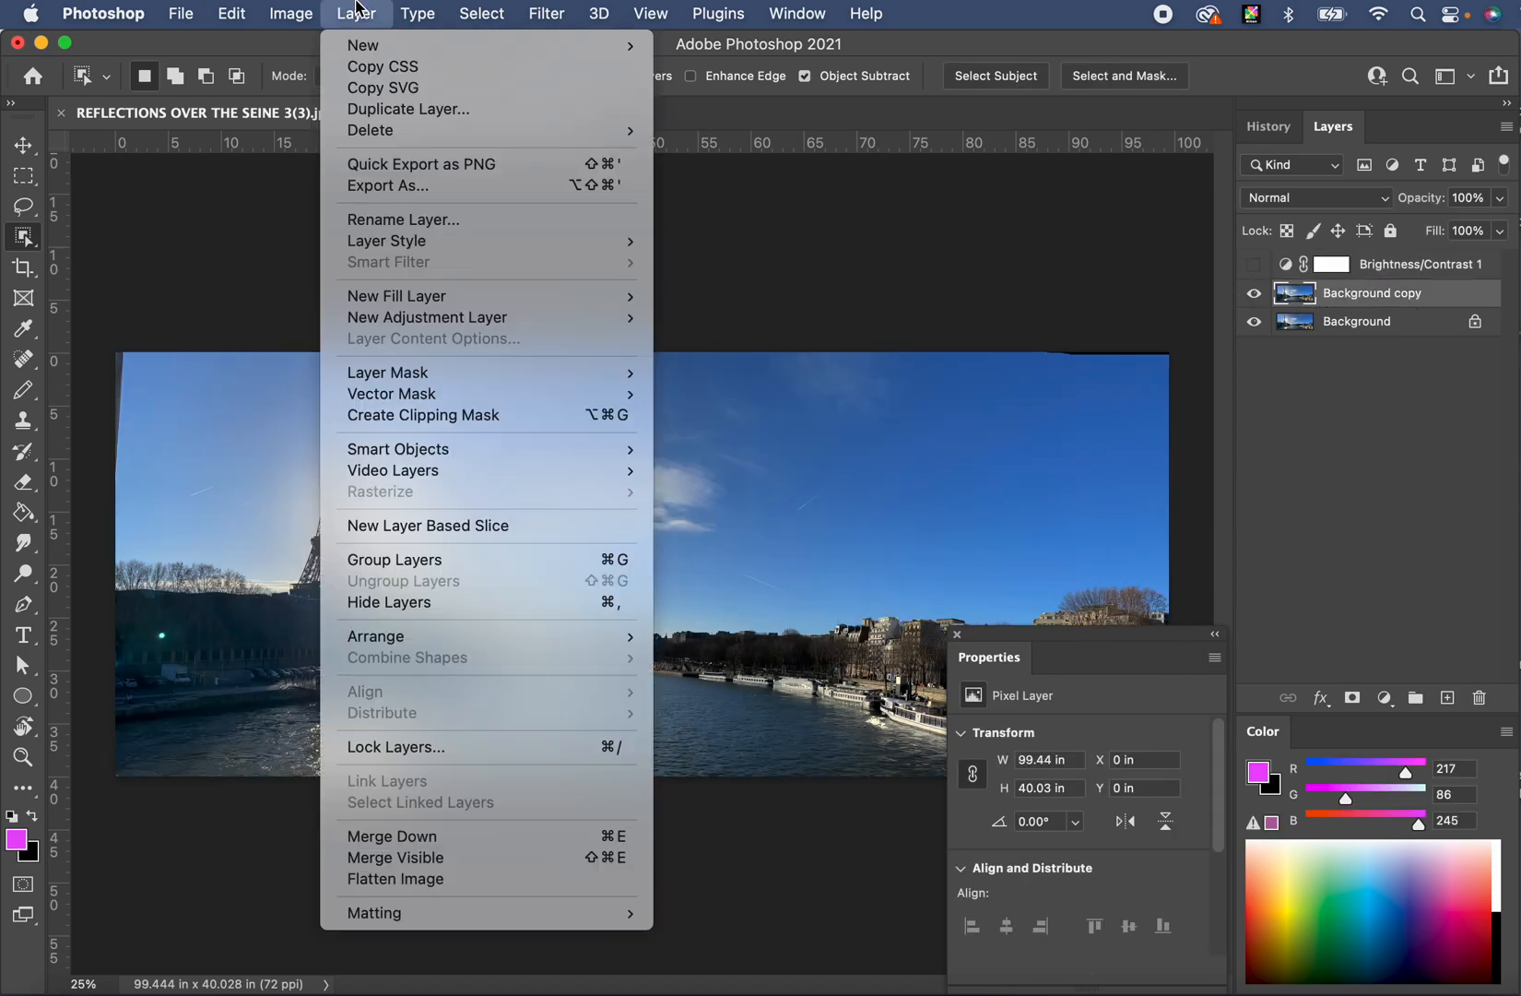
{"action": "mouse_move", "coordinate": [628, 316]}
{"action": "left_click", "coordinate": [1387, 702]}
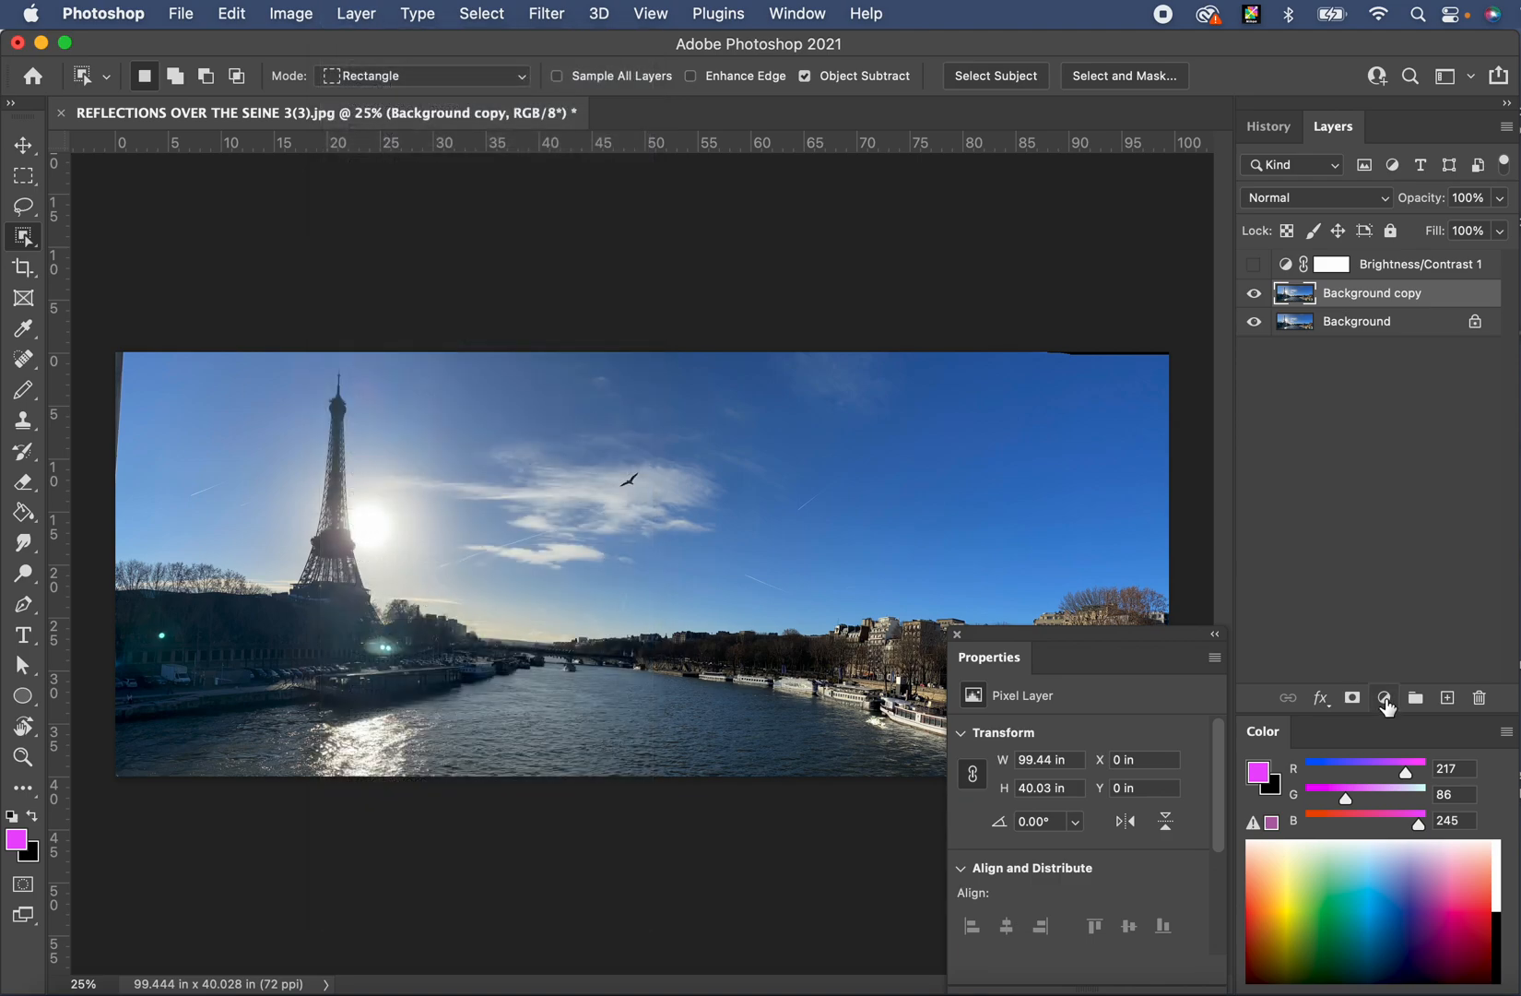
- Add a Hue/Saturation adjustment layer from the Layers panel's adjustment menu
{"action": "left_click", "coordinate": [1387, 702]}
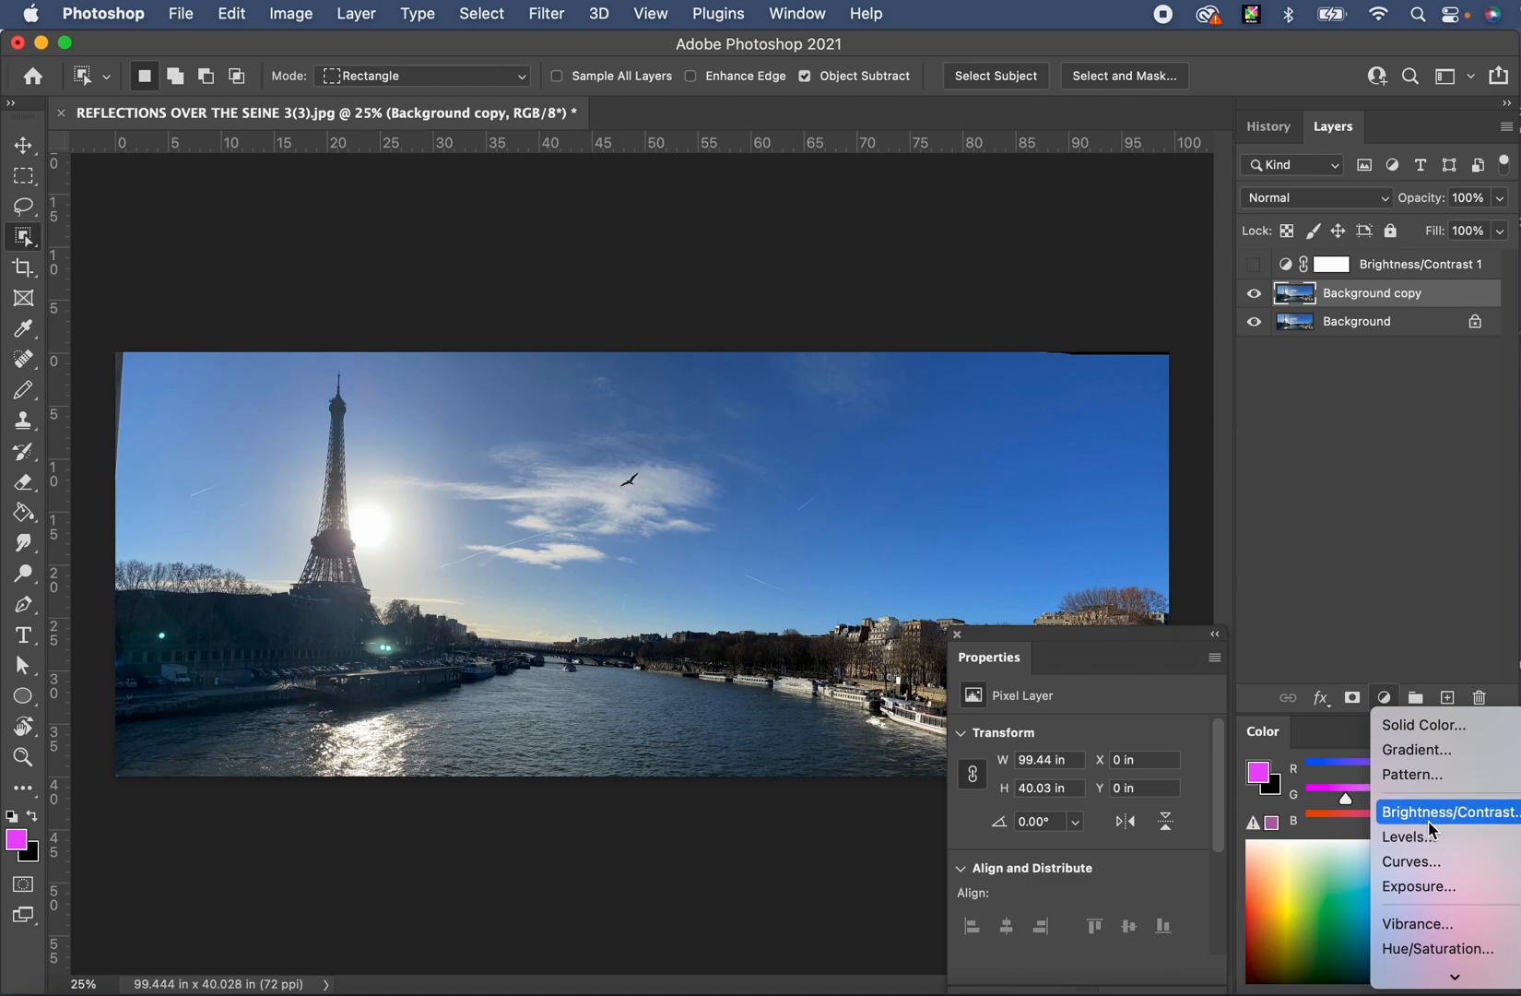
{"action": "scroll", "coordinate": [1429, 857], "scroll_direction": "down", "scroll_amount": 5}
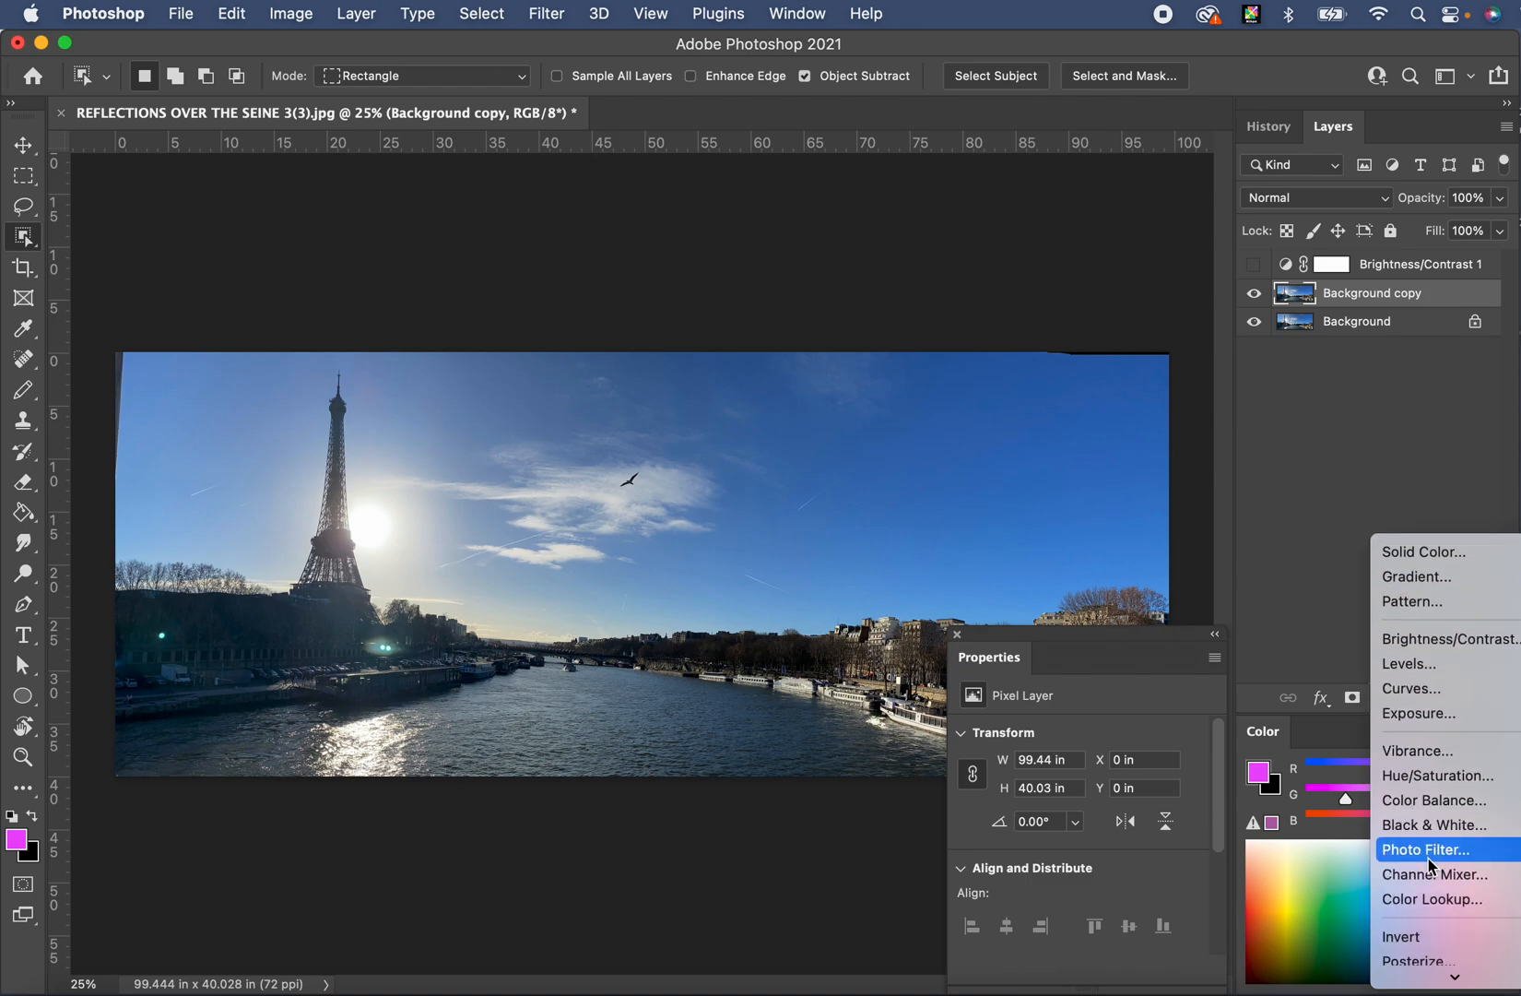
{"action": "left_click", "coordinate": [1419, 776]}
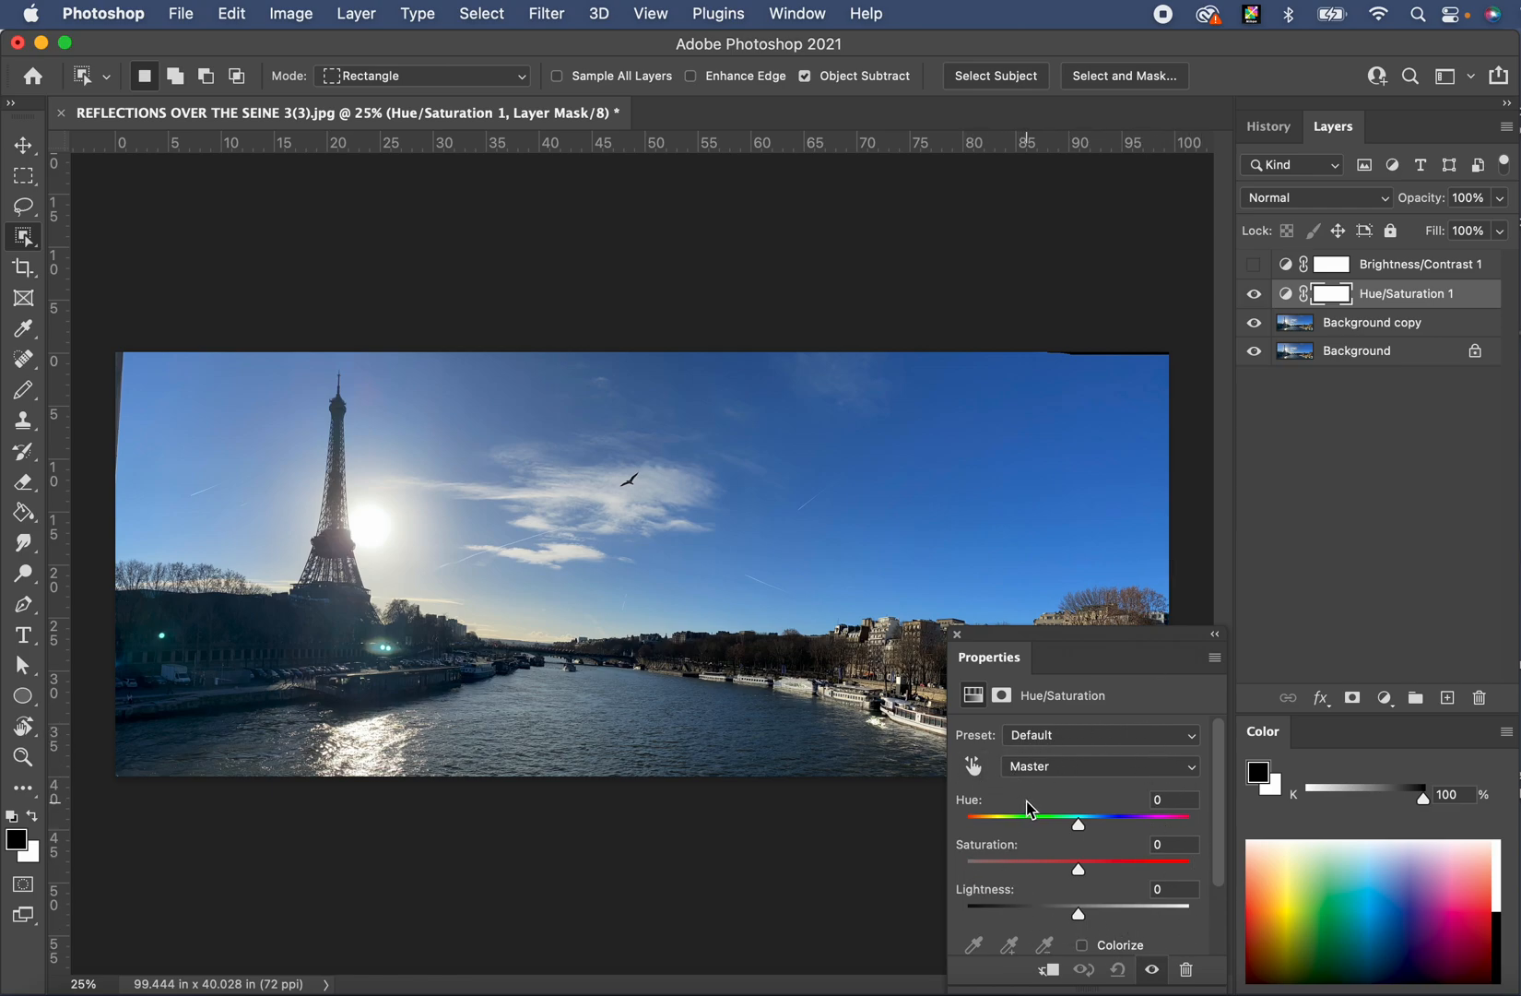
- Set Hue/Saturation 1 to Hue -90, Saturation -50, Lightness +3, then hide the layer
{"action": "left_click_drag", "start_coordinate": [1081, 832], "coordinate": [1006, 824]}
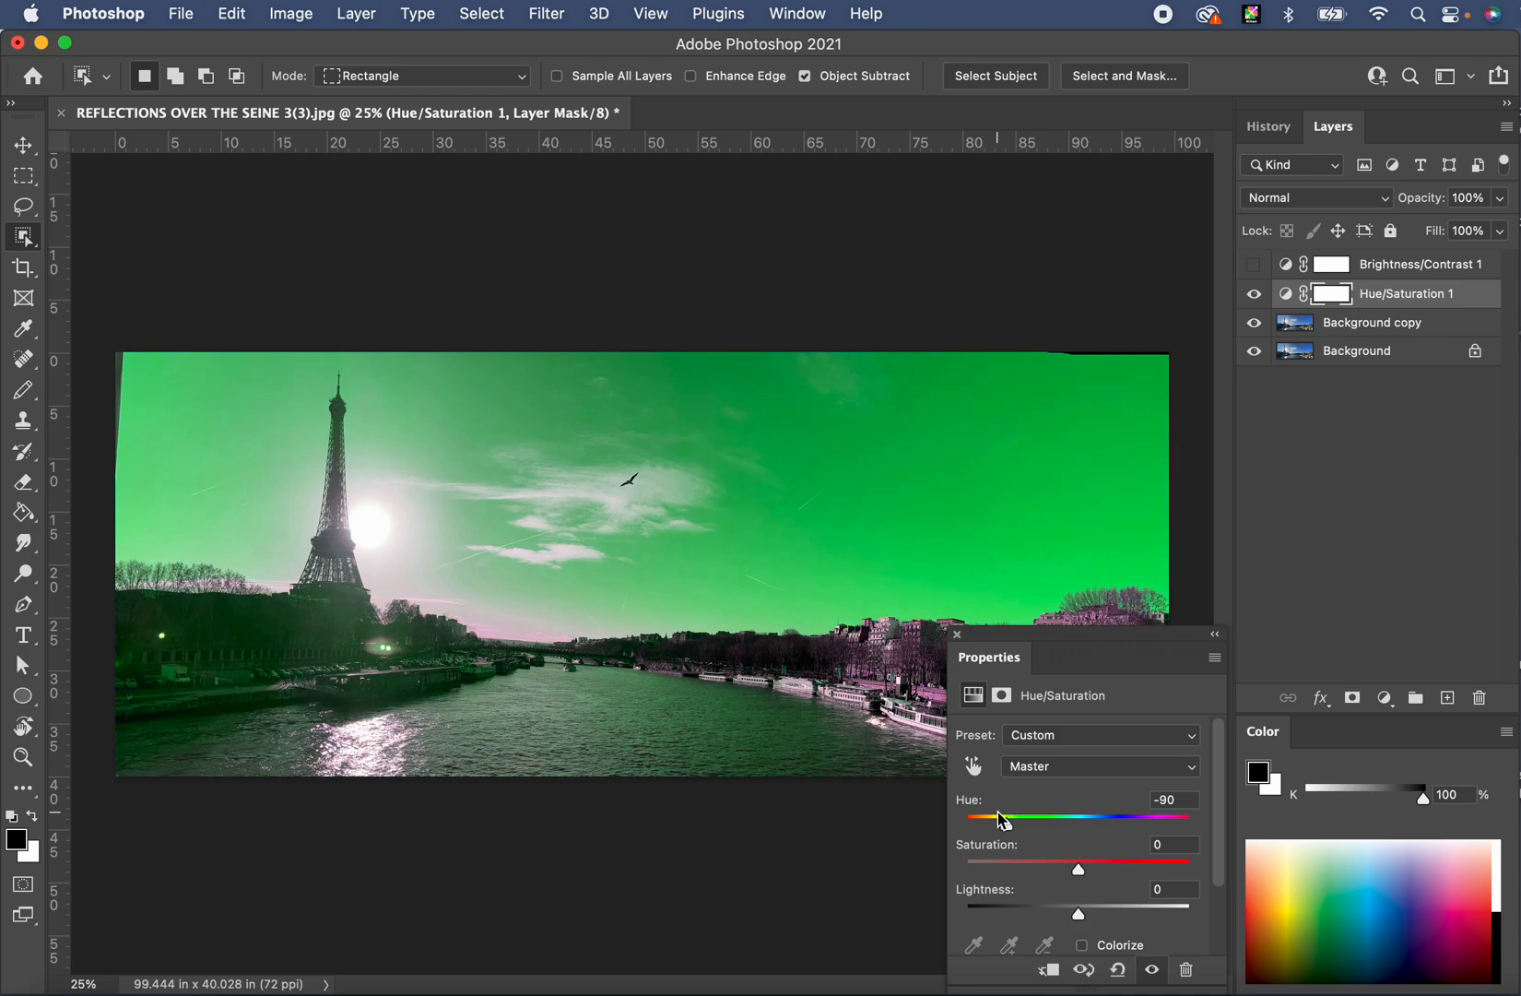
{"action": "left_click_drag", "start_coordinate": [1079, 870], "coordinate": [1082, 907]}
{"action": "left_click_drag", "start_coordinate": [1087, 866], "coordinate": [1019, 862]}
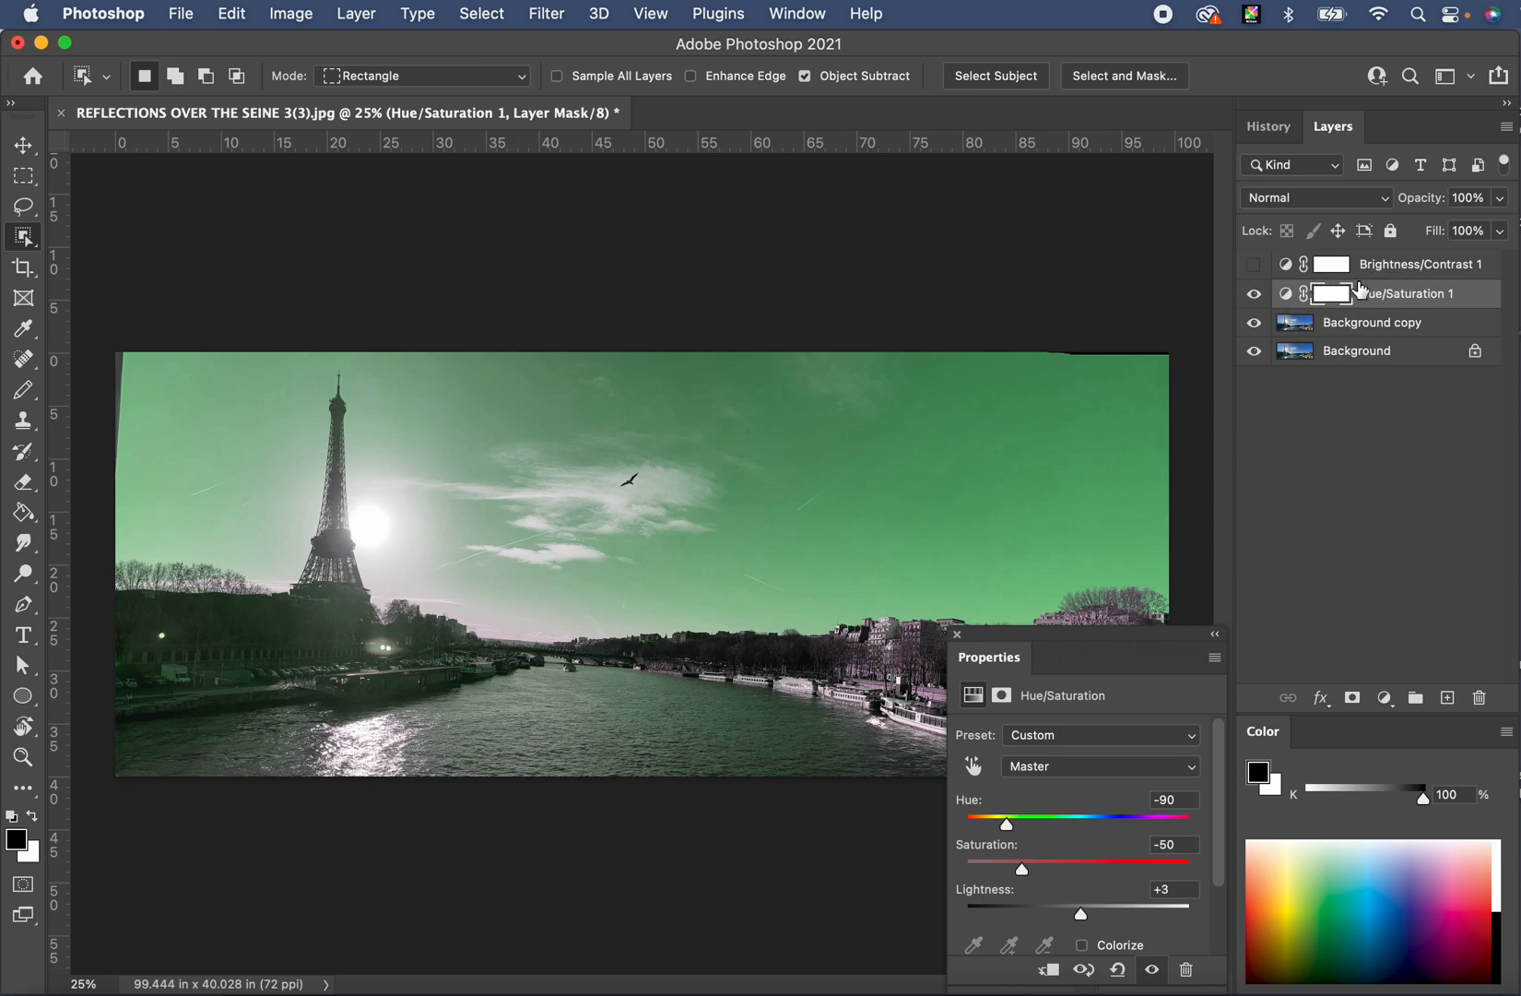
{"action": "left_click", "coordinate": [1253, 294]}
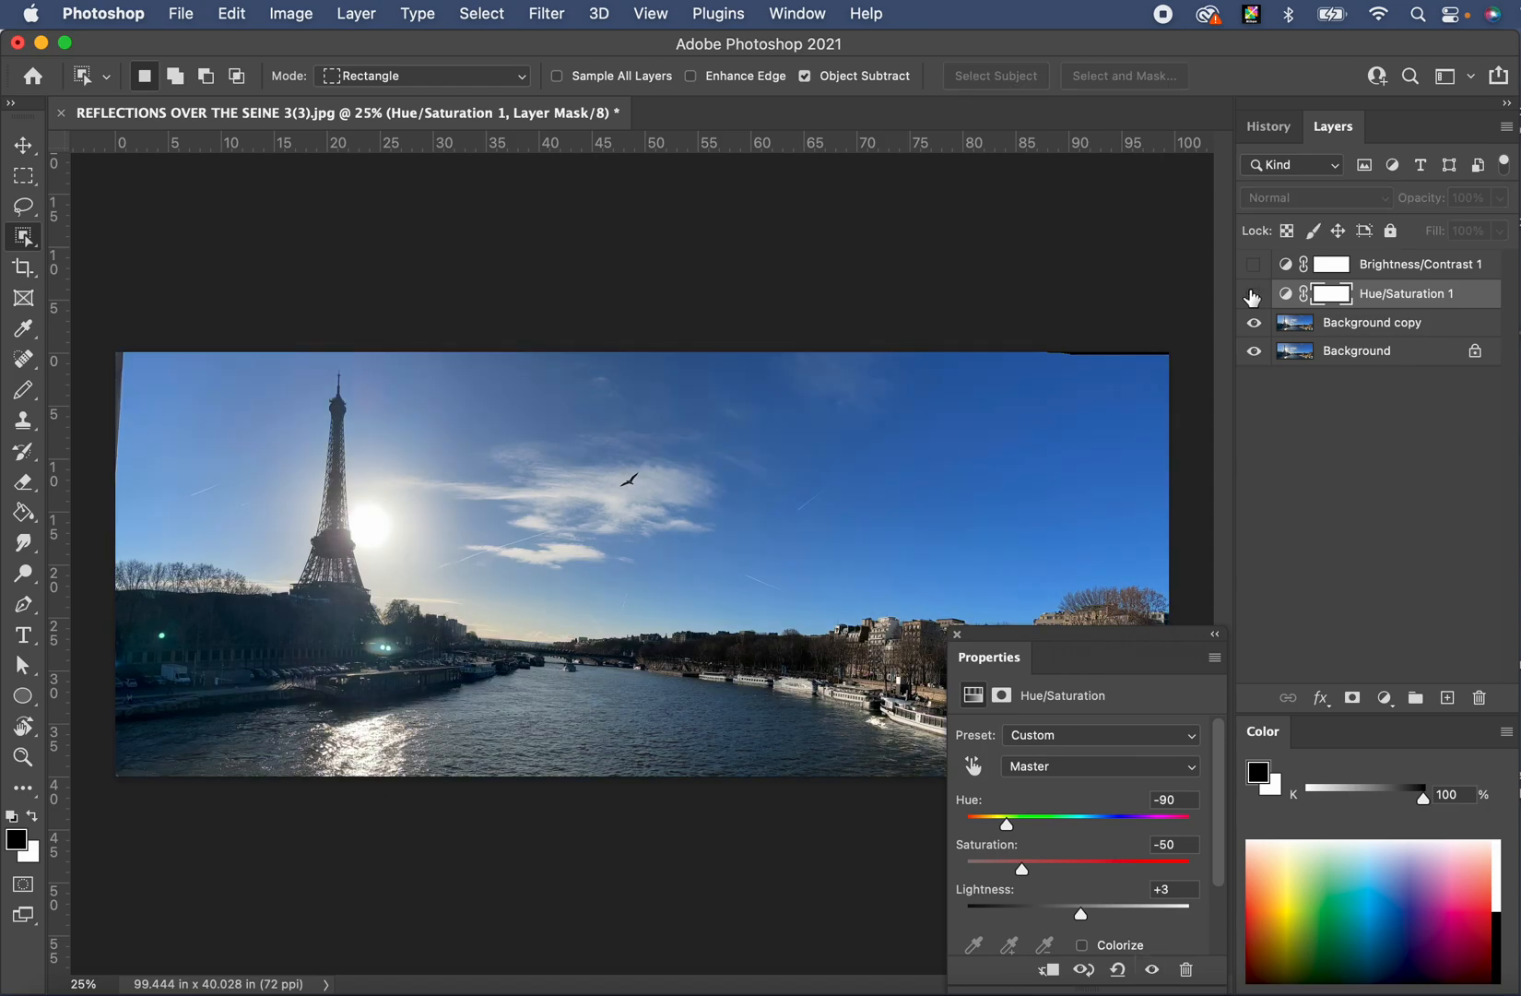
{"action": "left_click", "coordinate": [1365, 325]}
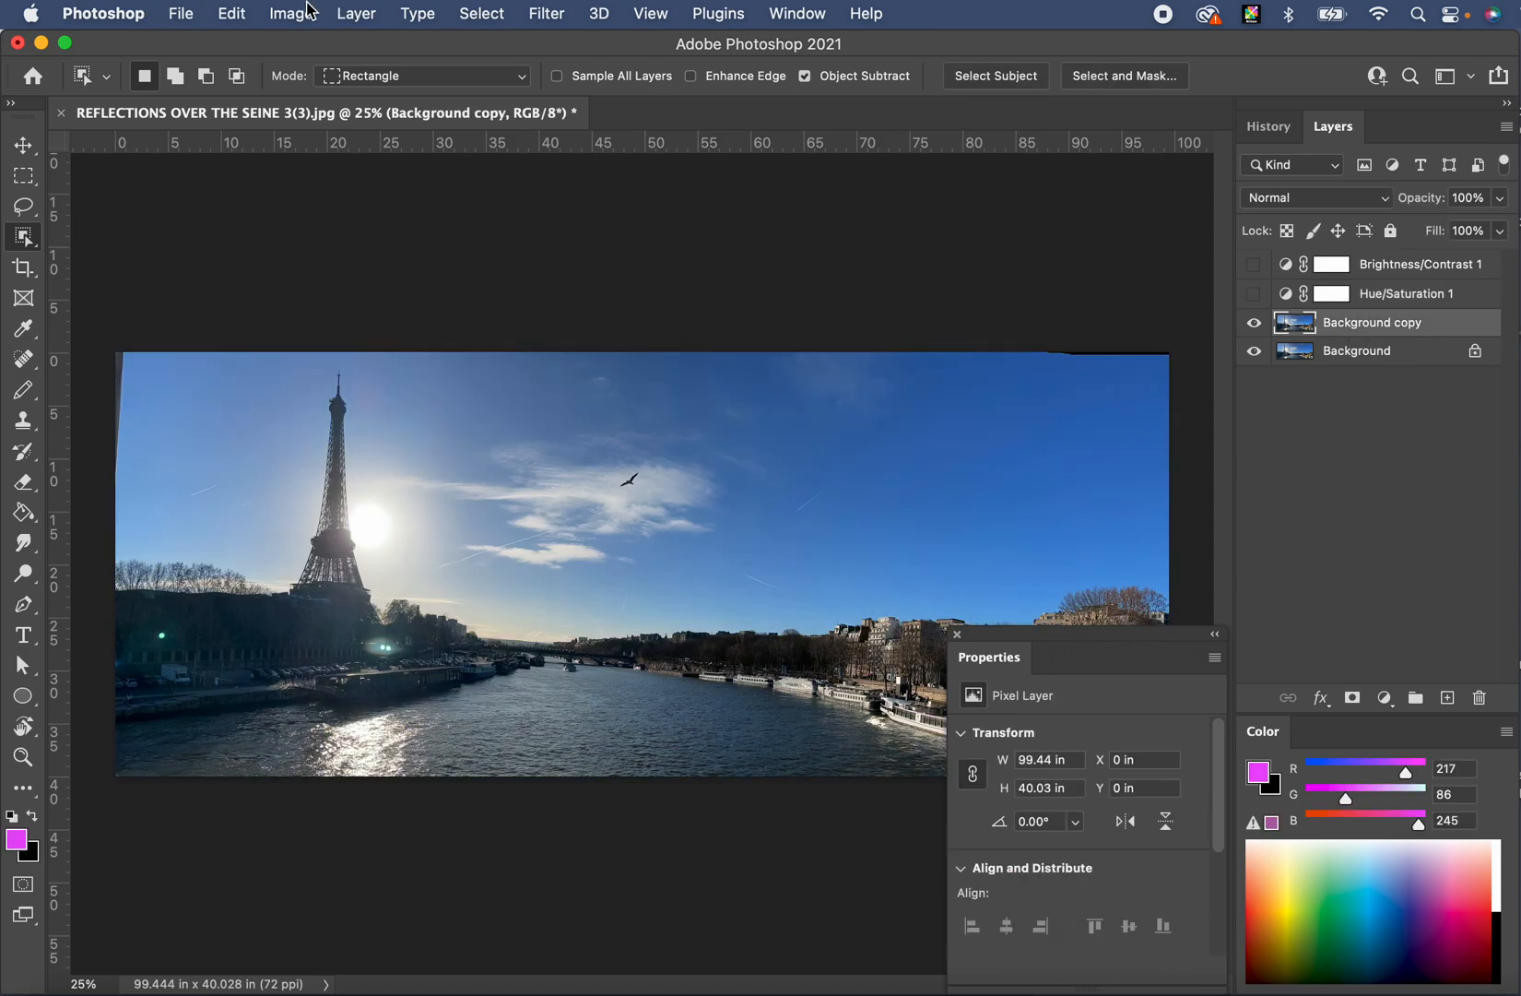
{"action": "left_click", "coordinate": [355, 13]}
{"action": "mouse_move", "coordinate": [369, 318]}
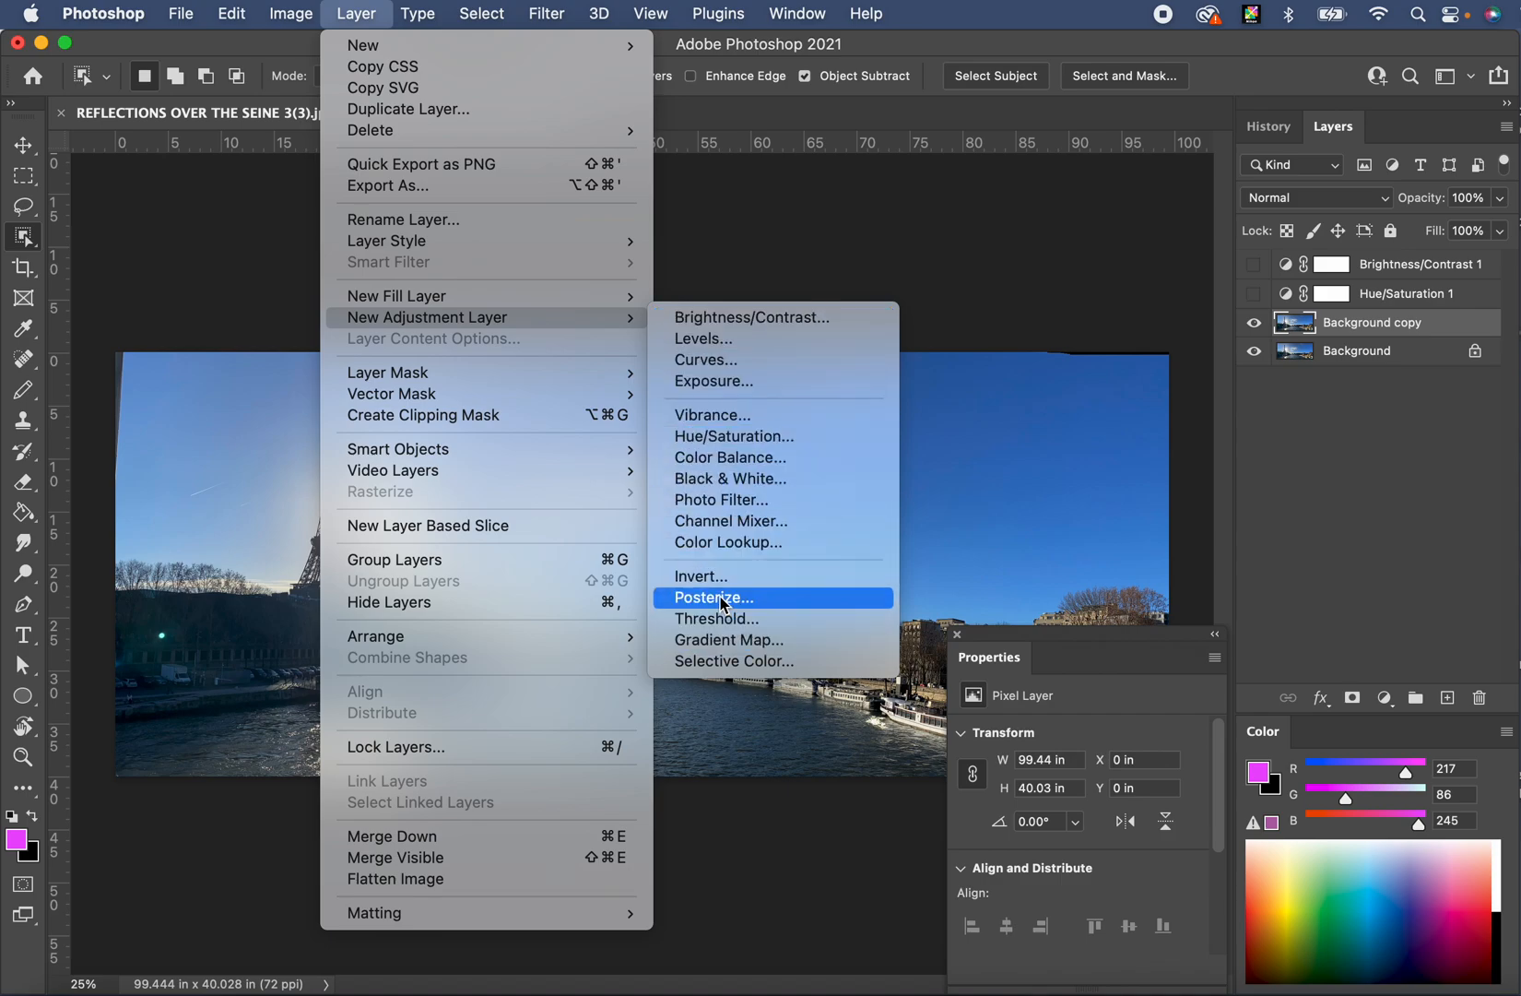
{"action": "left_click", "coordinate": [839, 215]}
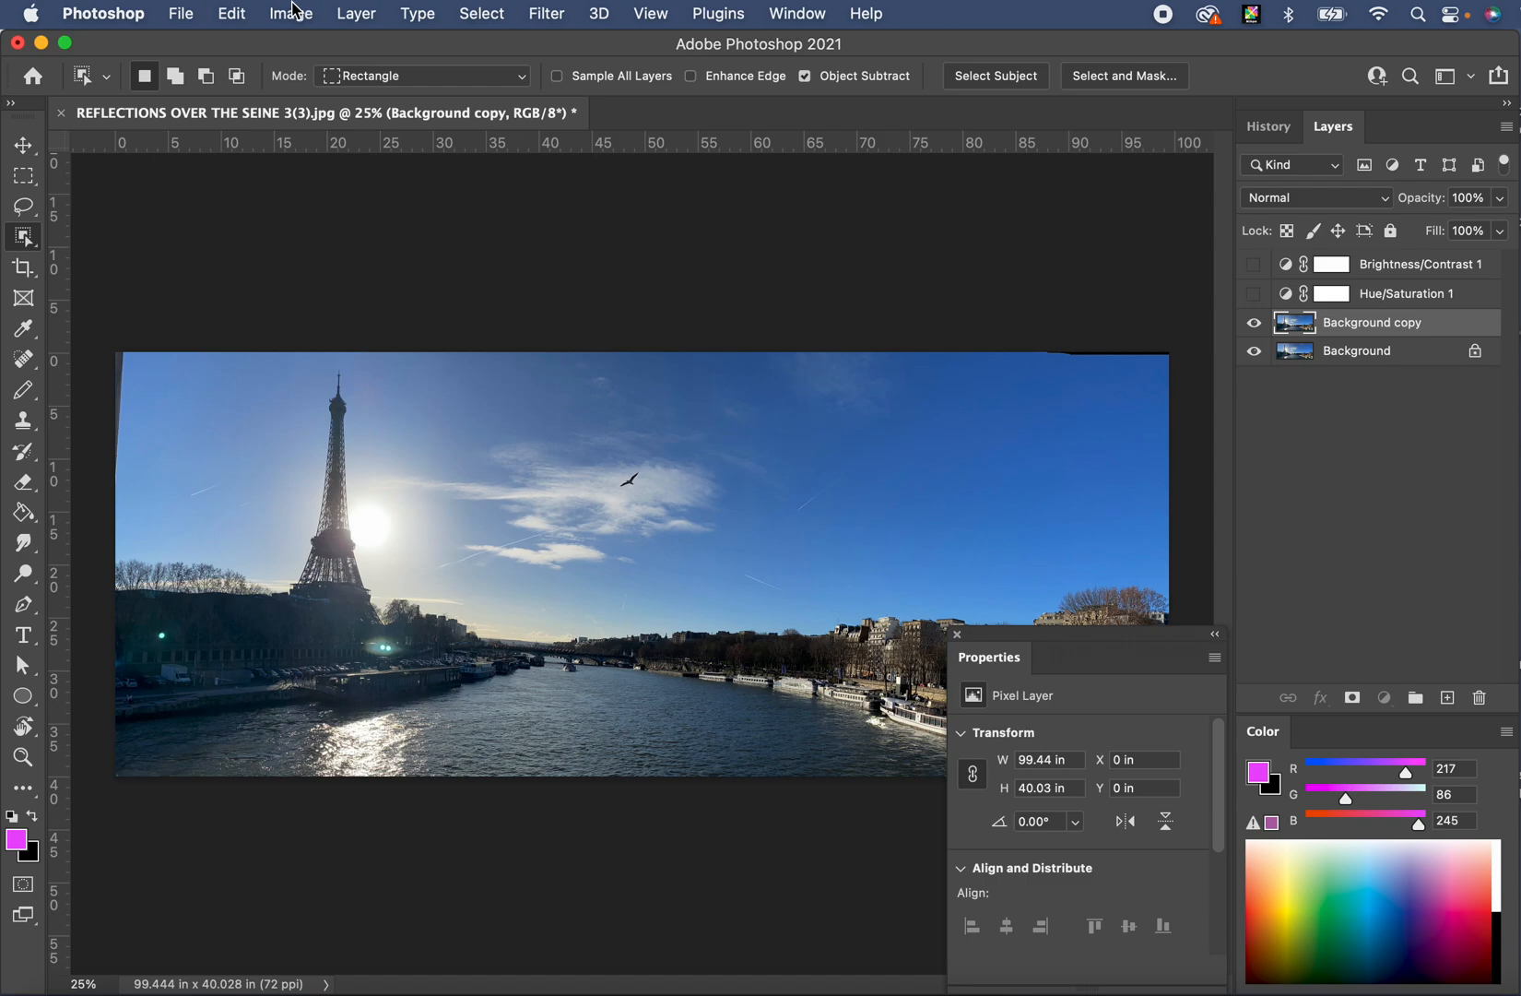
- With Background copy selected, open the Image > Adjustments menu to reach Posterize
{"action": "left_click", "coordinate": [356, 13]}
{"action": "mouse_move", "coordinate": [411, 329]}
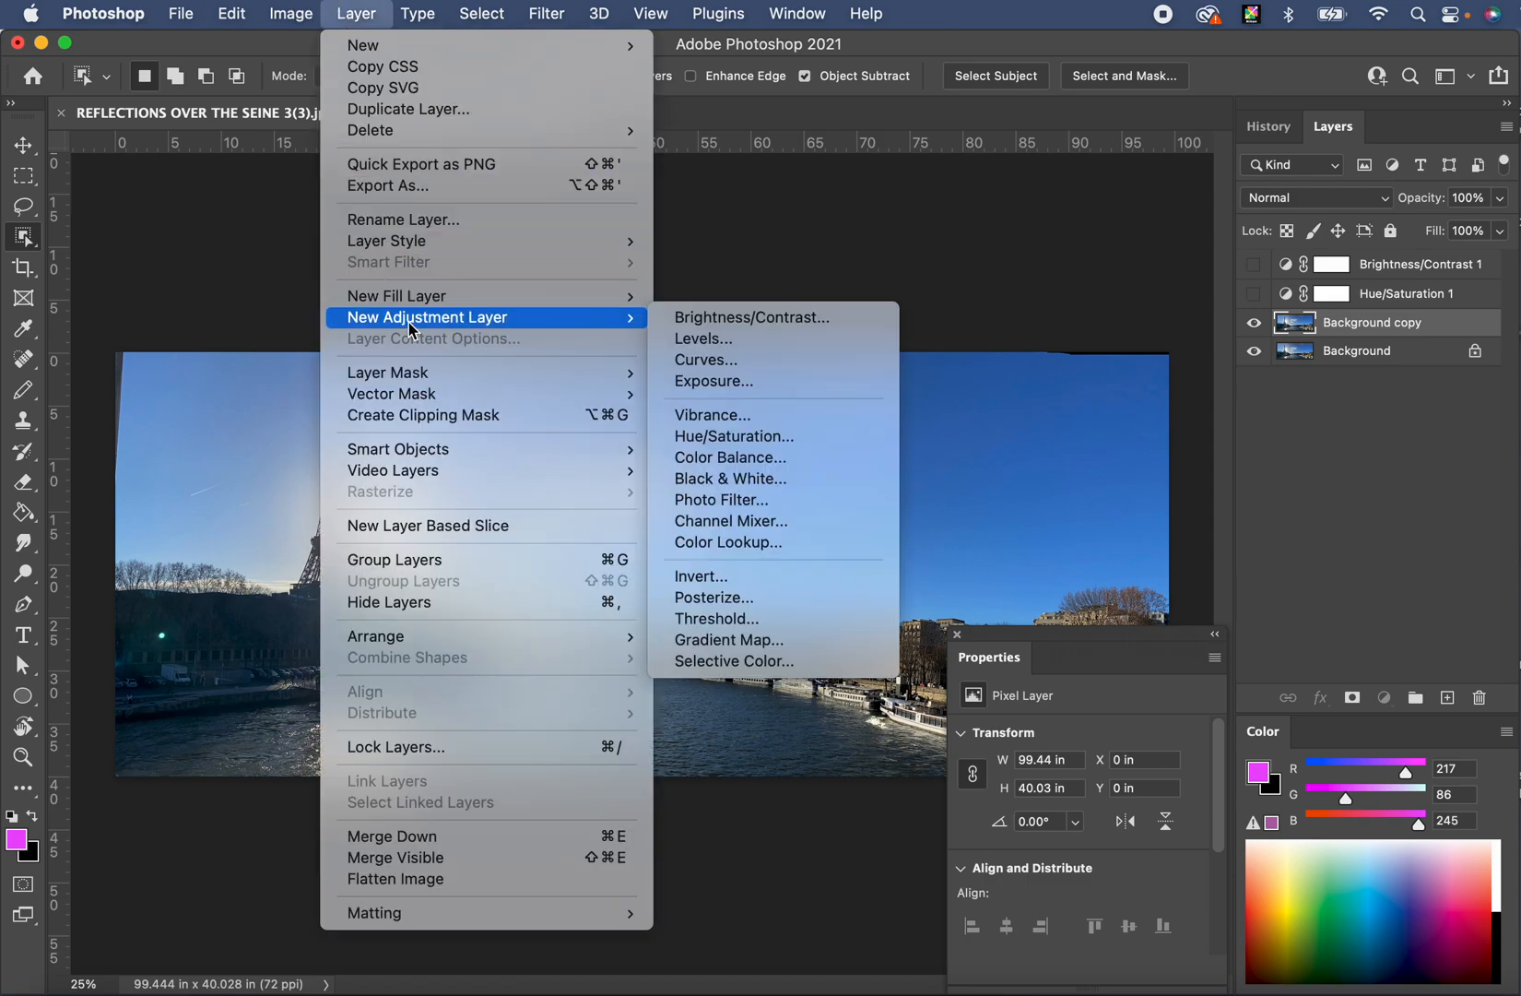
{"action": "mouse_move", "coordinate": [291, 10]}
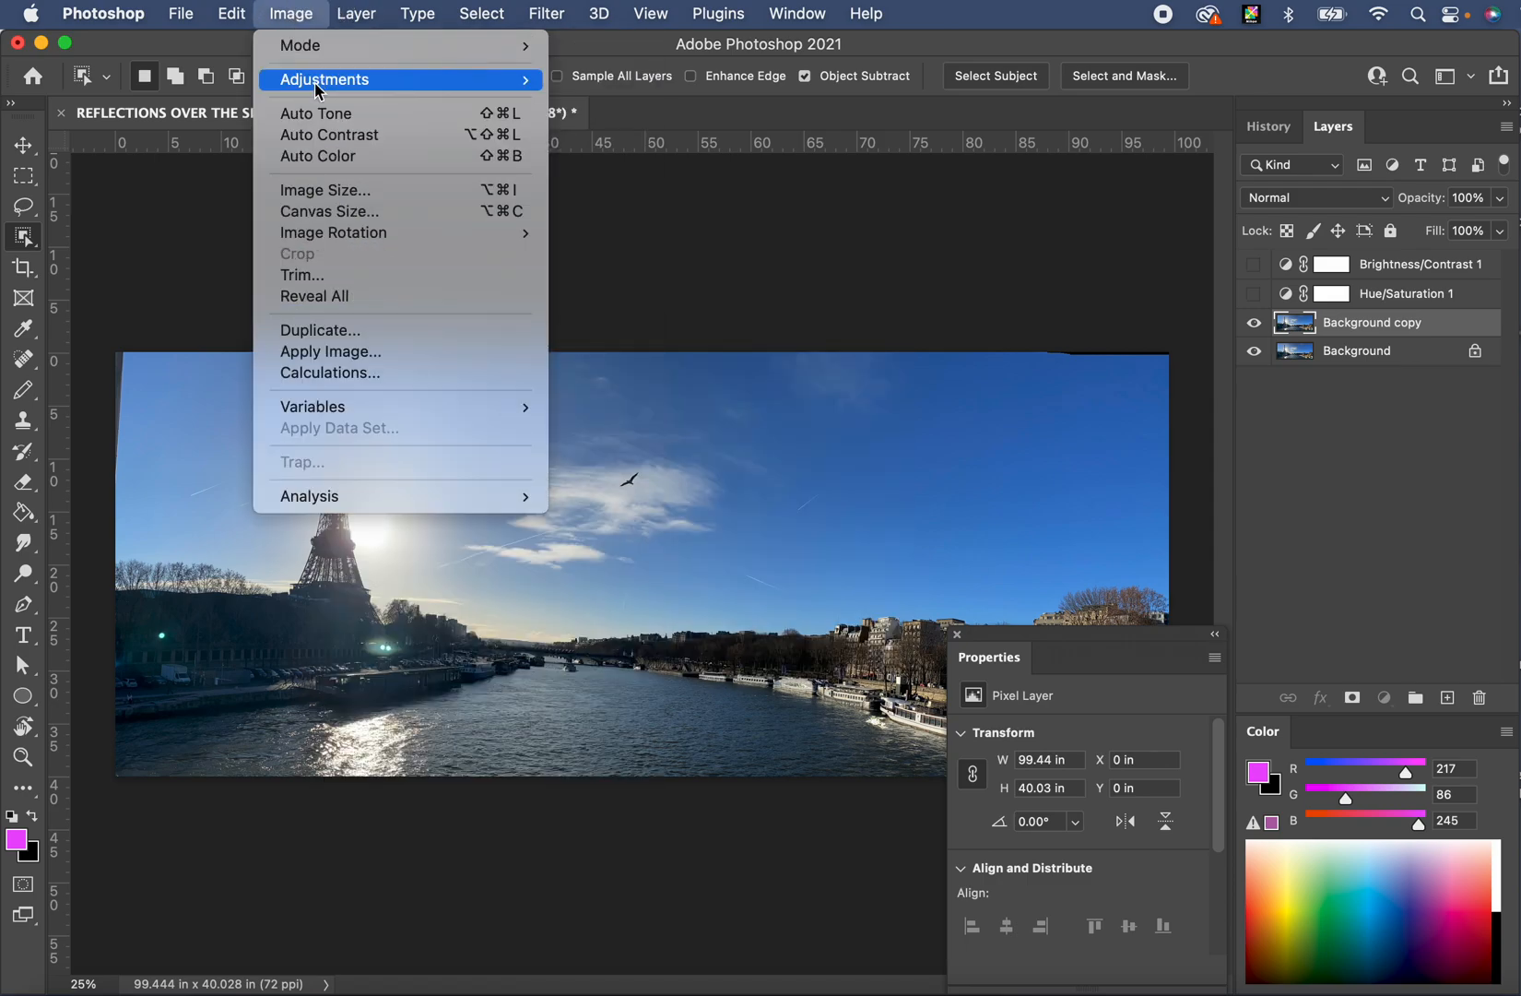
{"action": "mouse_move", "coordinate": [316, 89]}
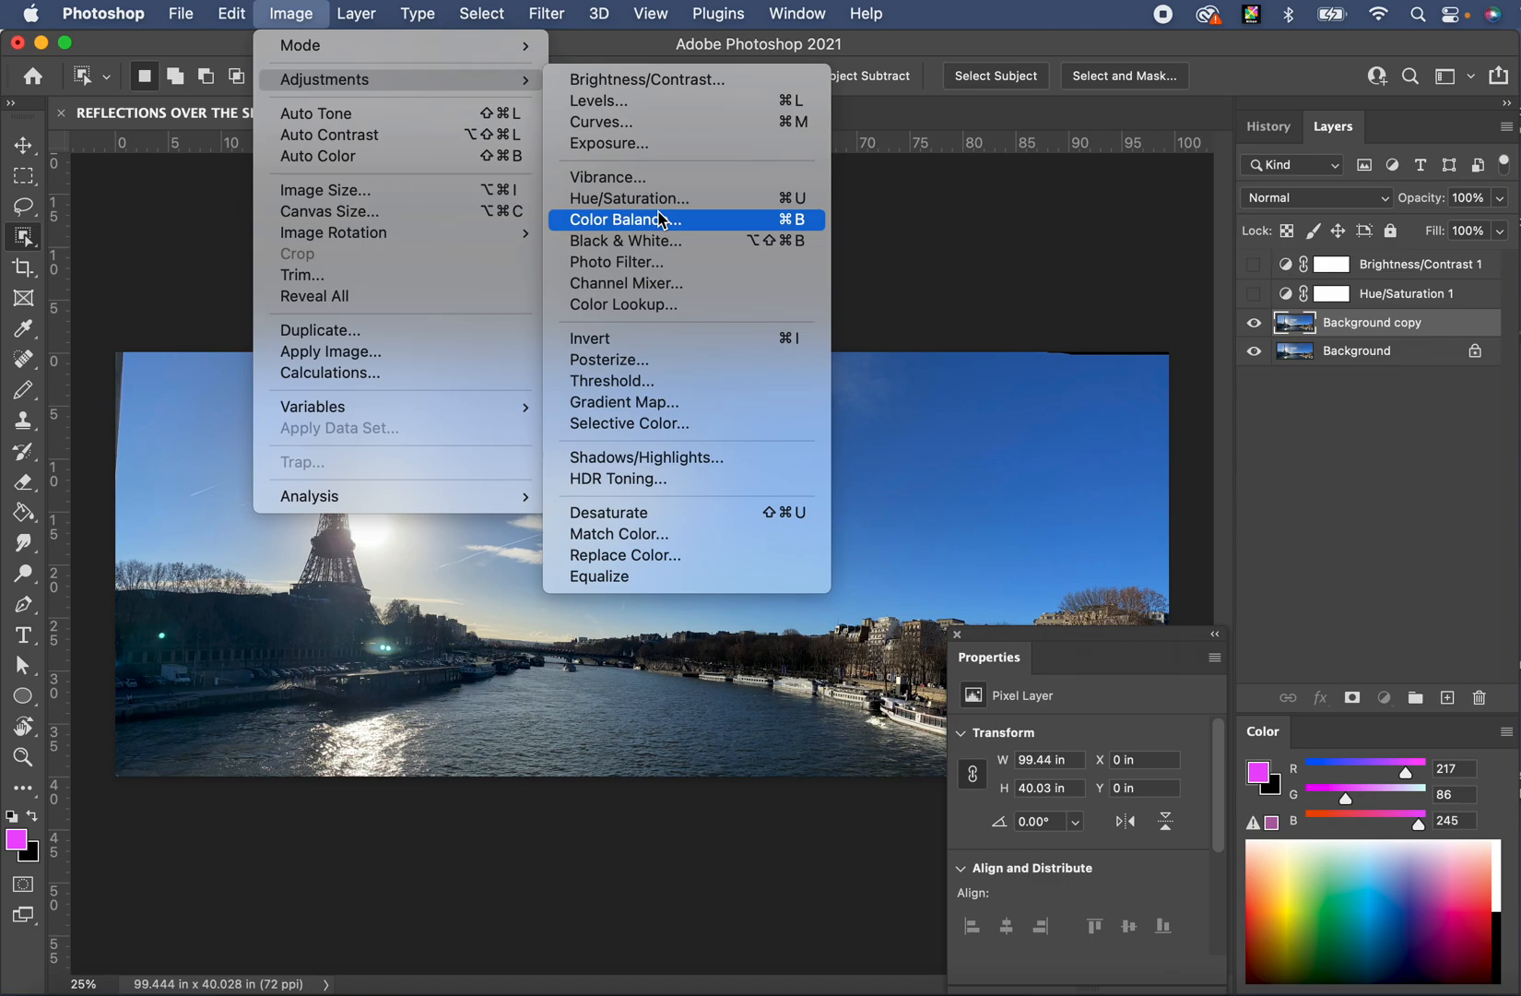
- Posterize Background copy, trying levels from 3 upward before settling on 14
{"action": "left_click", "coordinate": [654, 366]}
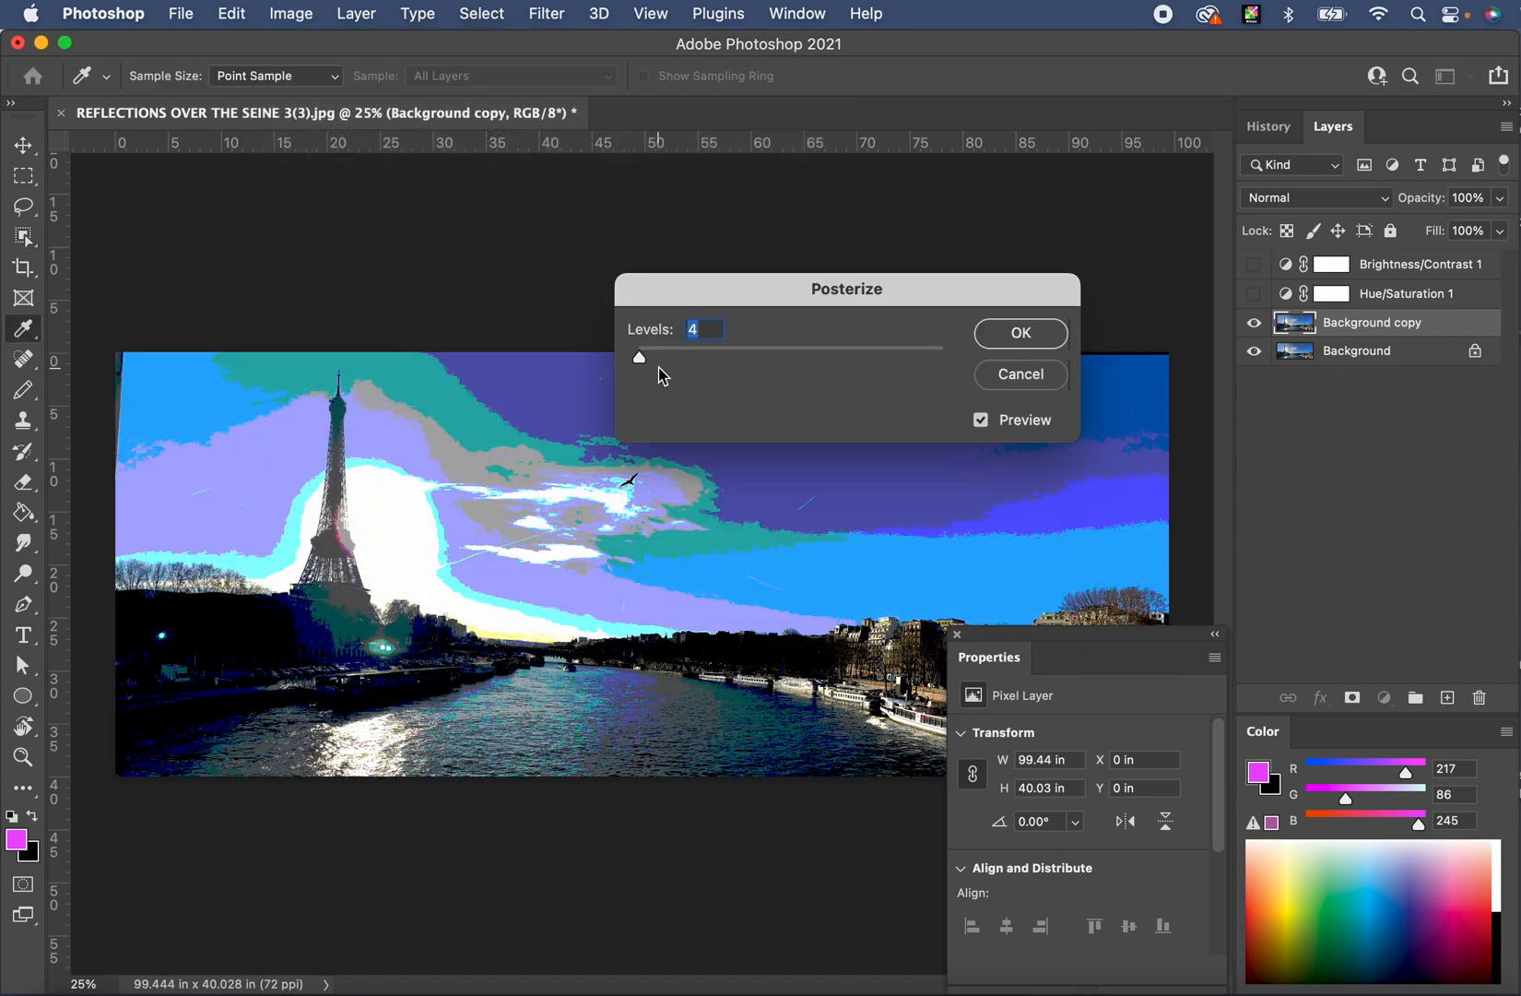
{"action": "left_click_drag", "start_coordinate": [838, 295], "coordinate": [907, 210]}
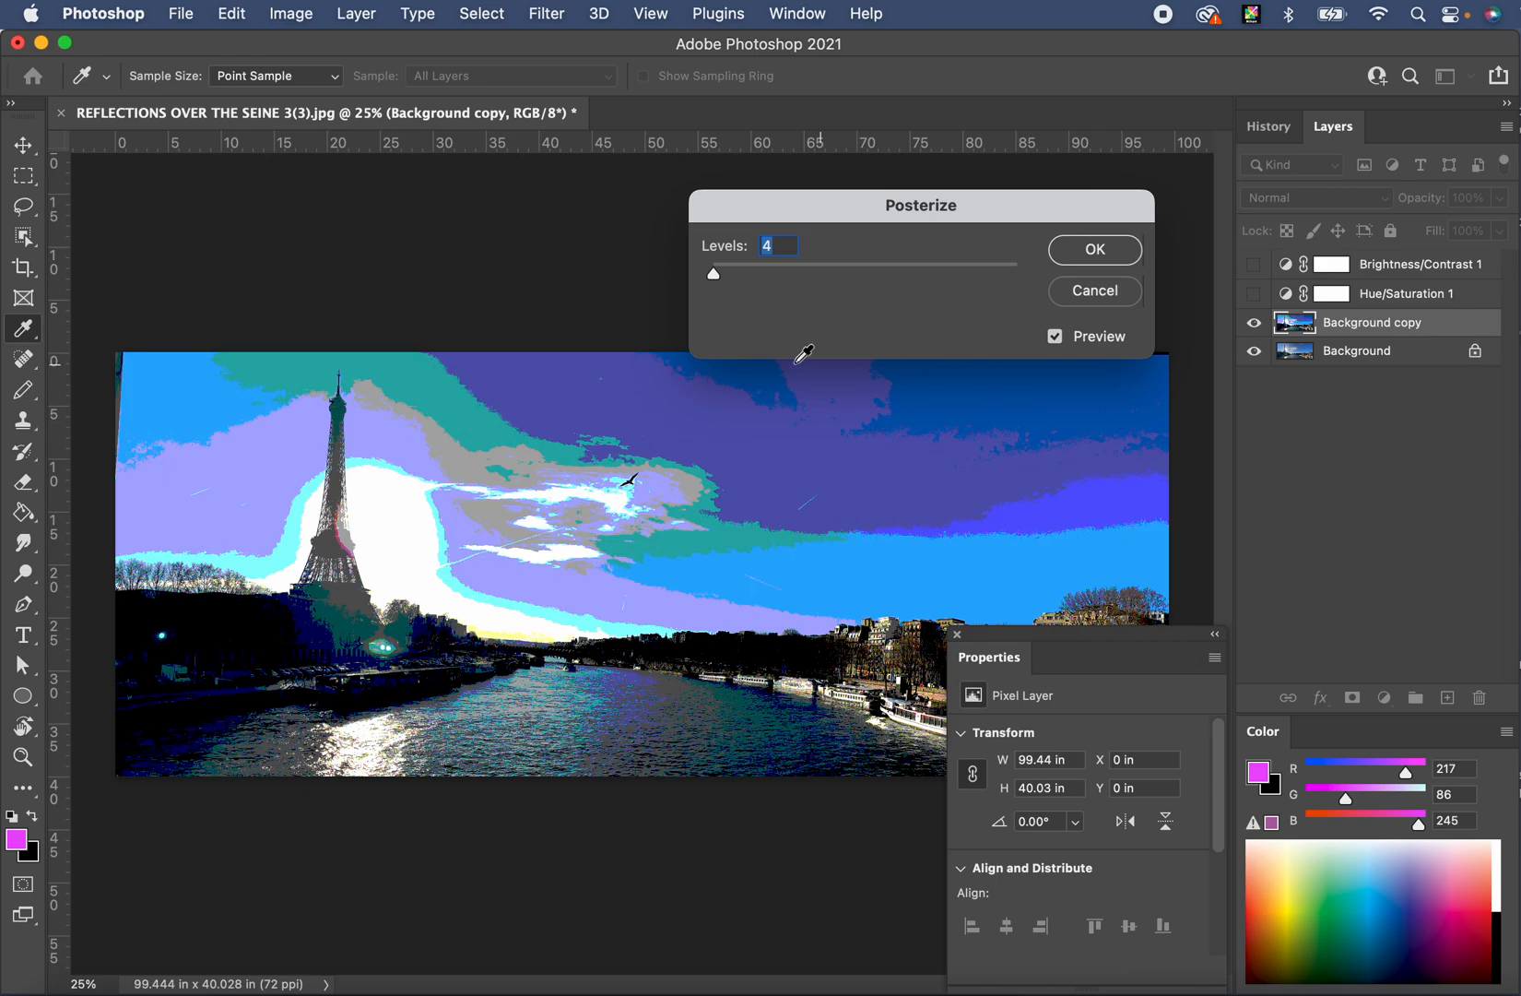
{"action": "left_click", "coordinate": [712, 274]}
{"action": "left_click_drag", "start_coordinate": [721, 277], "coordinate": [873, 285]}
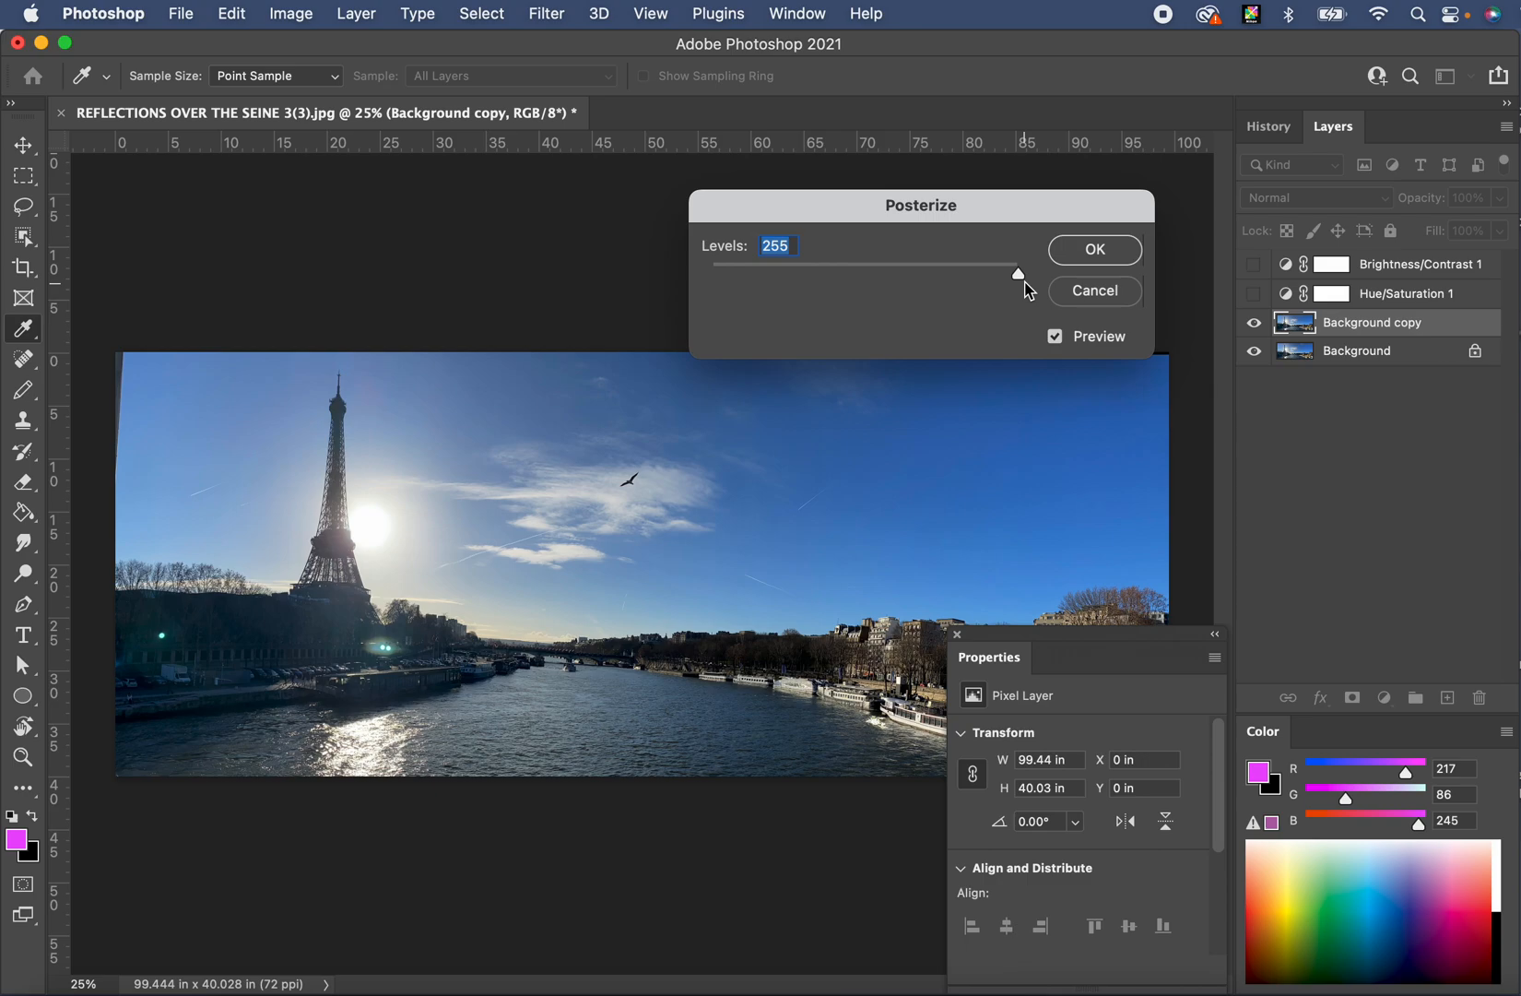
{"action": "left_click_drag", "start_coordinate": [1022, 282], "coordinate": [724, 275]}
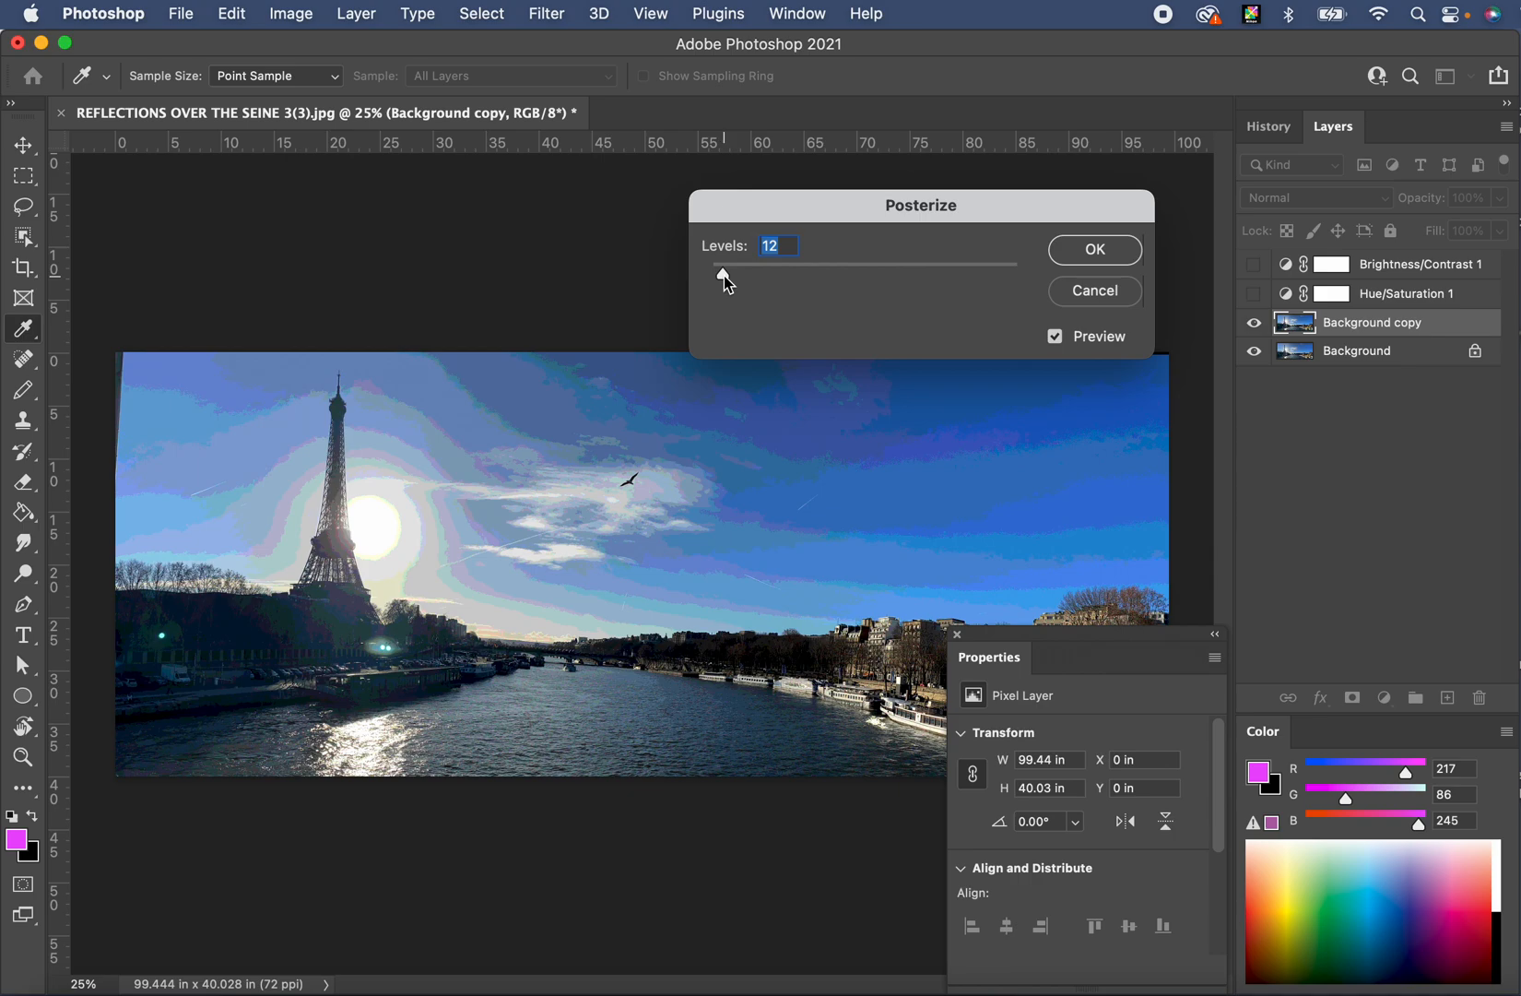
{"action": "left_click_drag", "start_coordinate": [719, 278], "coordinate": [727, 275]}
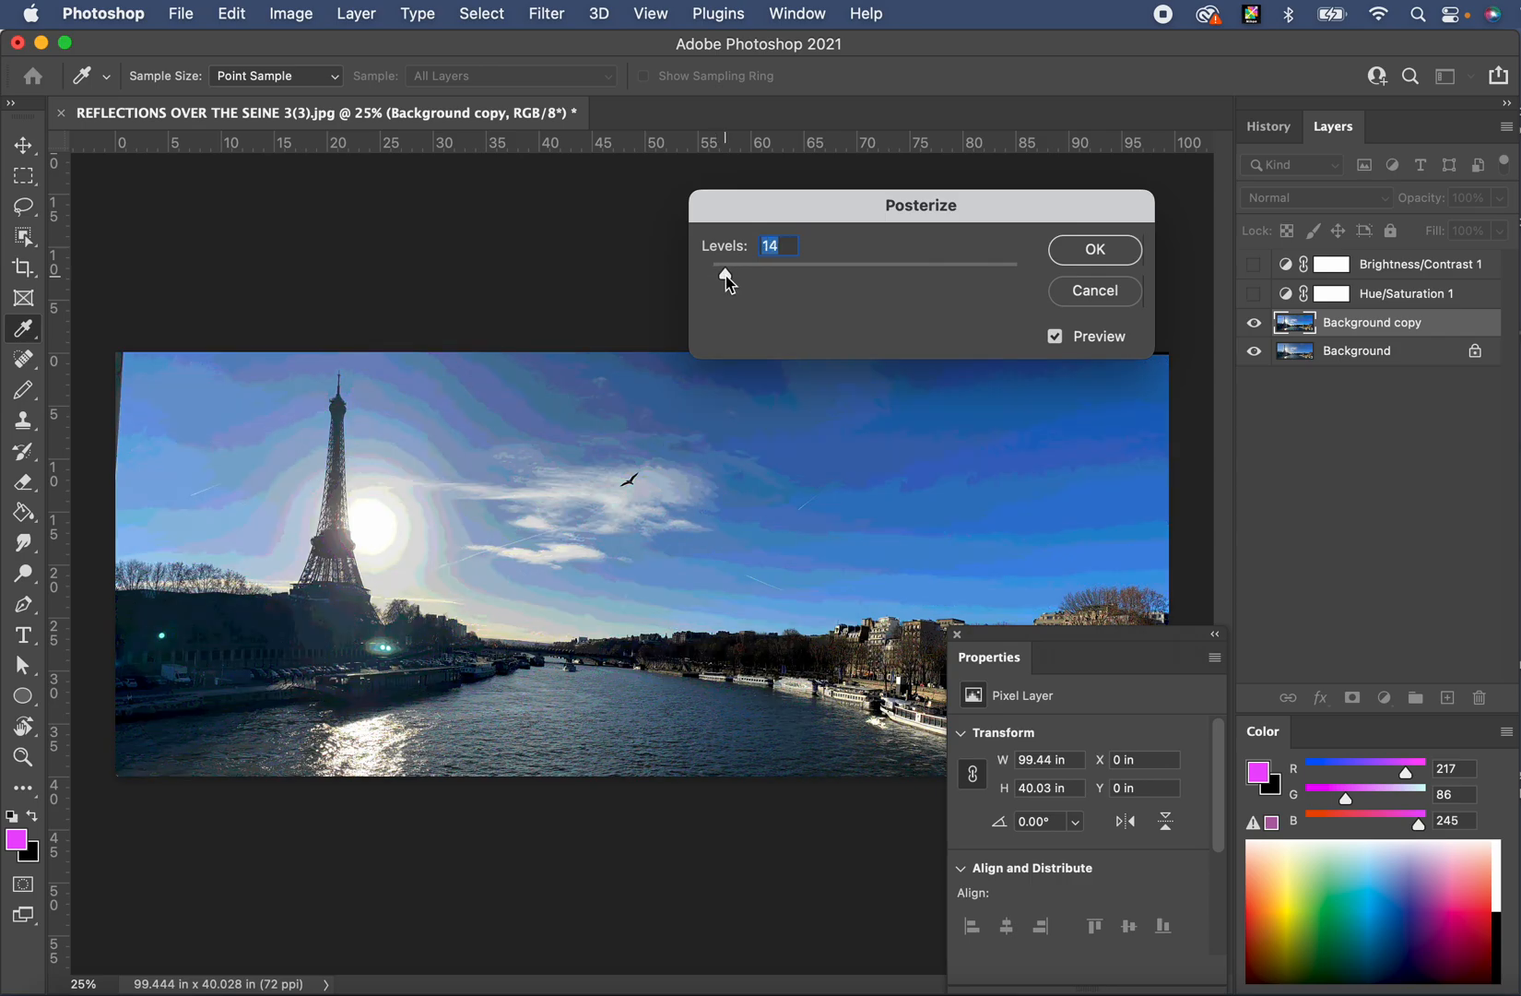
{"action": "left_click", "coordinate": [1093, 251]}
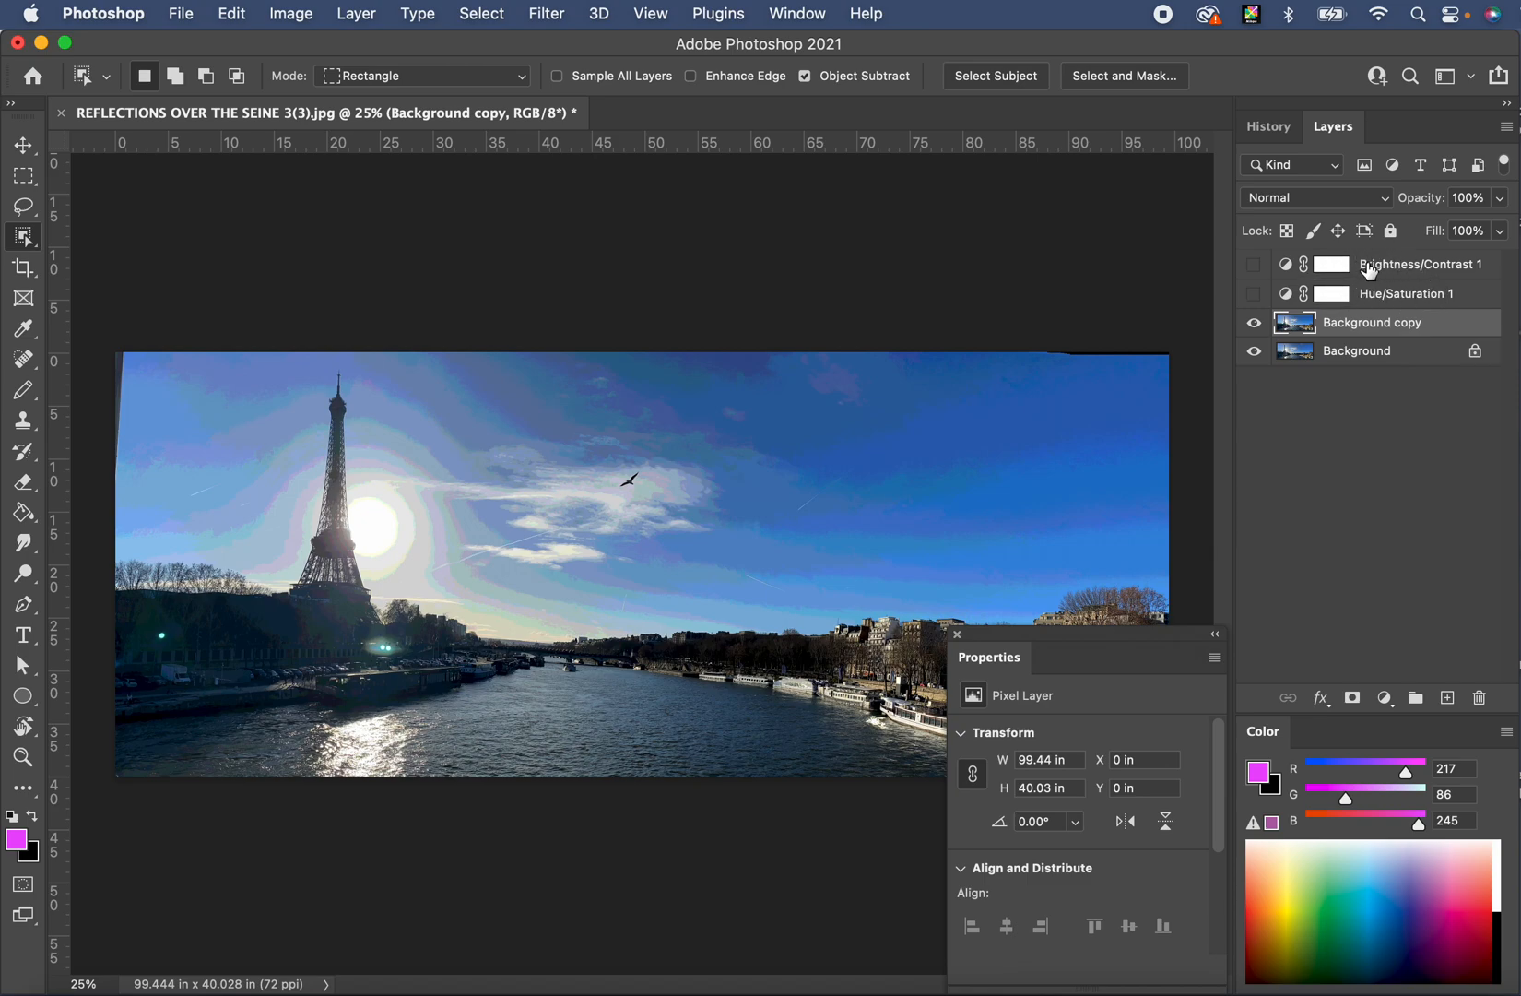
{"action": "left_click", "coordinate": [300, 13]}
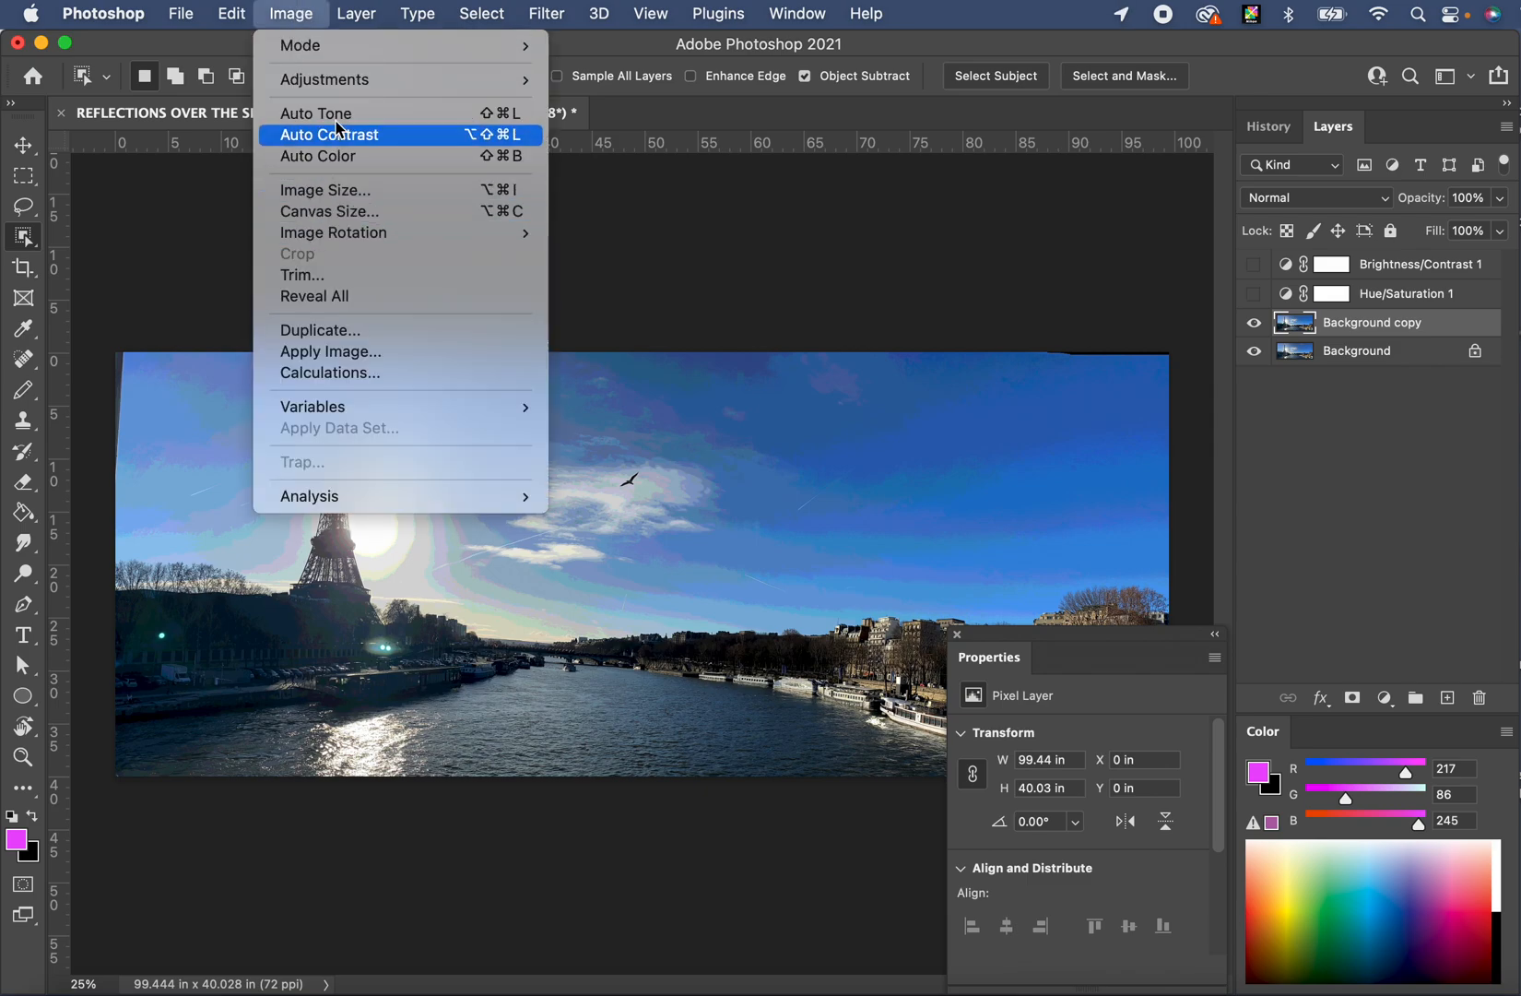
{"action": "mouse_move", "coordinate": [355, 79]}
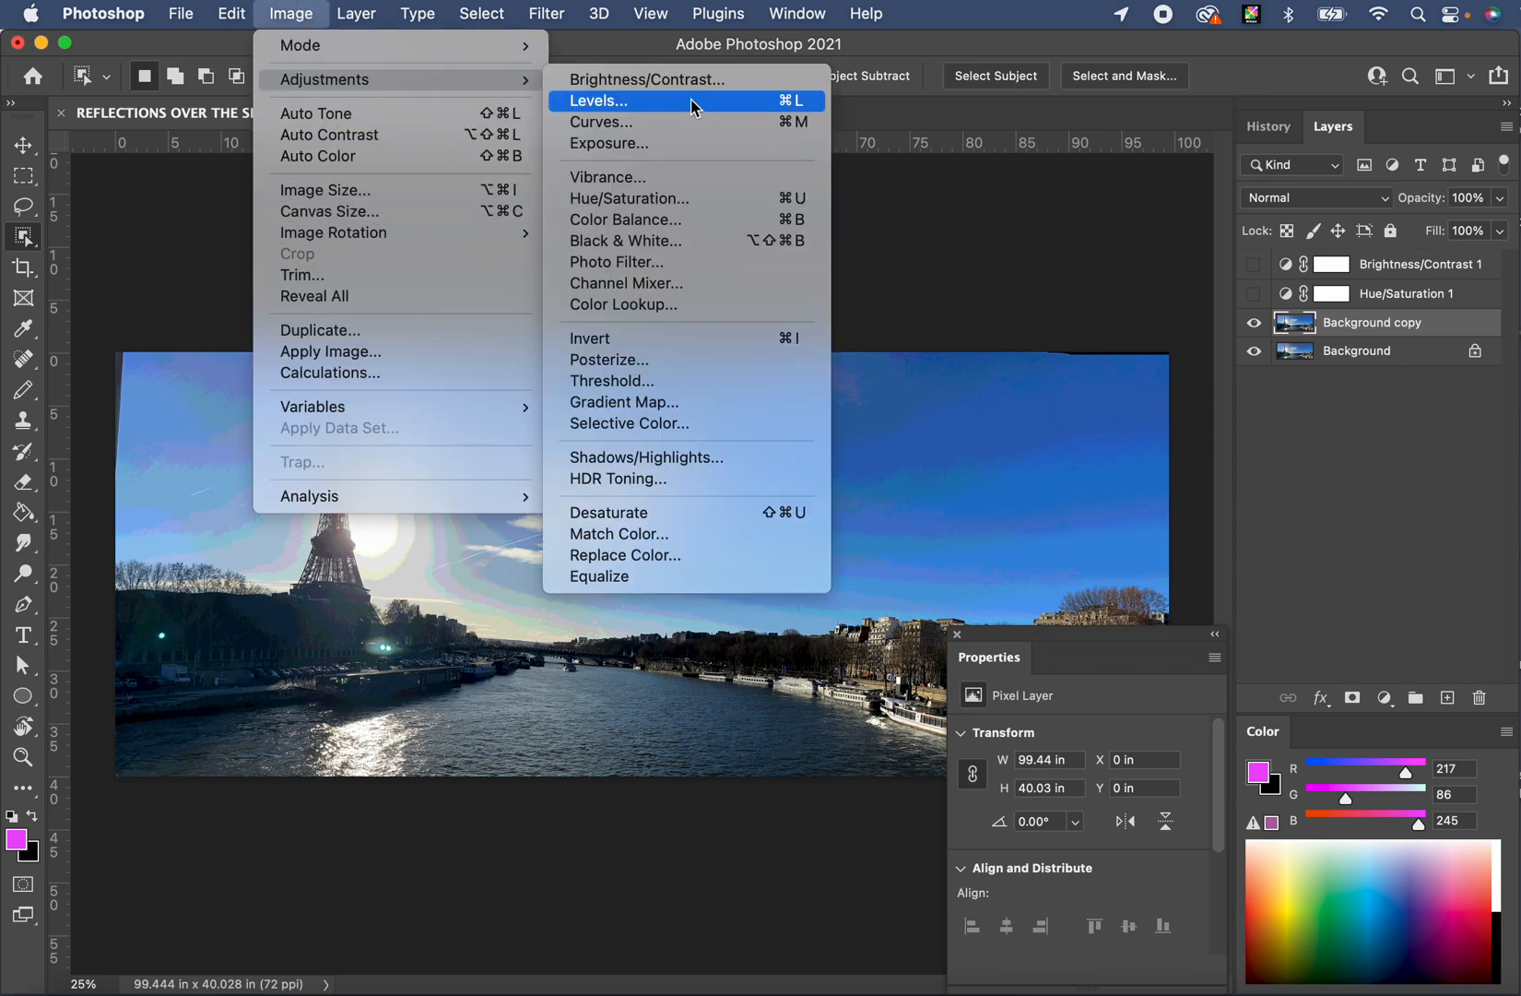
{"action": "left_click", "coordinate": [972, 251]}
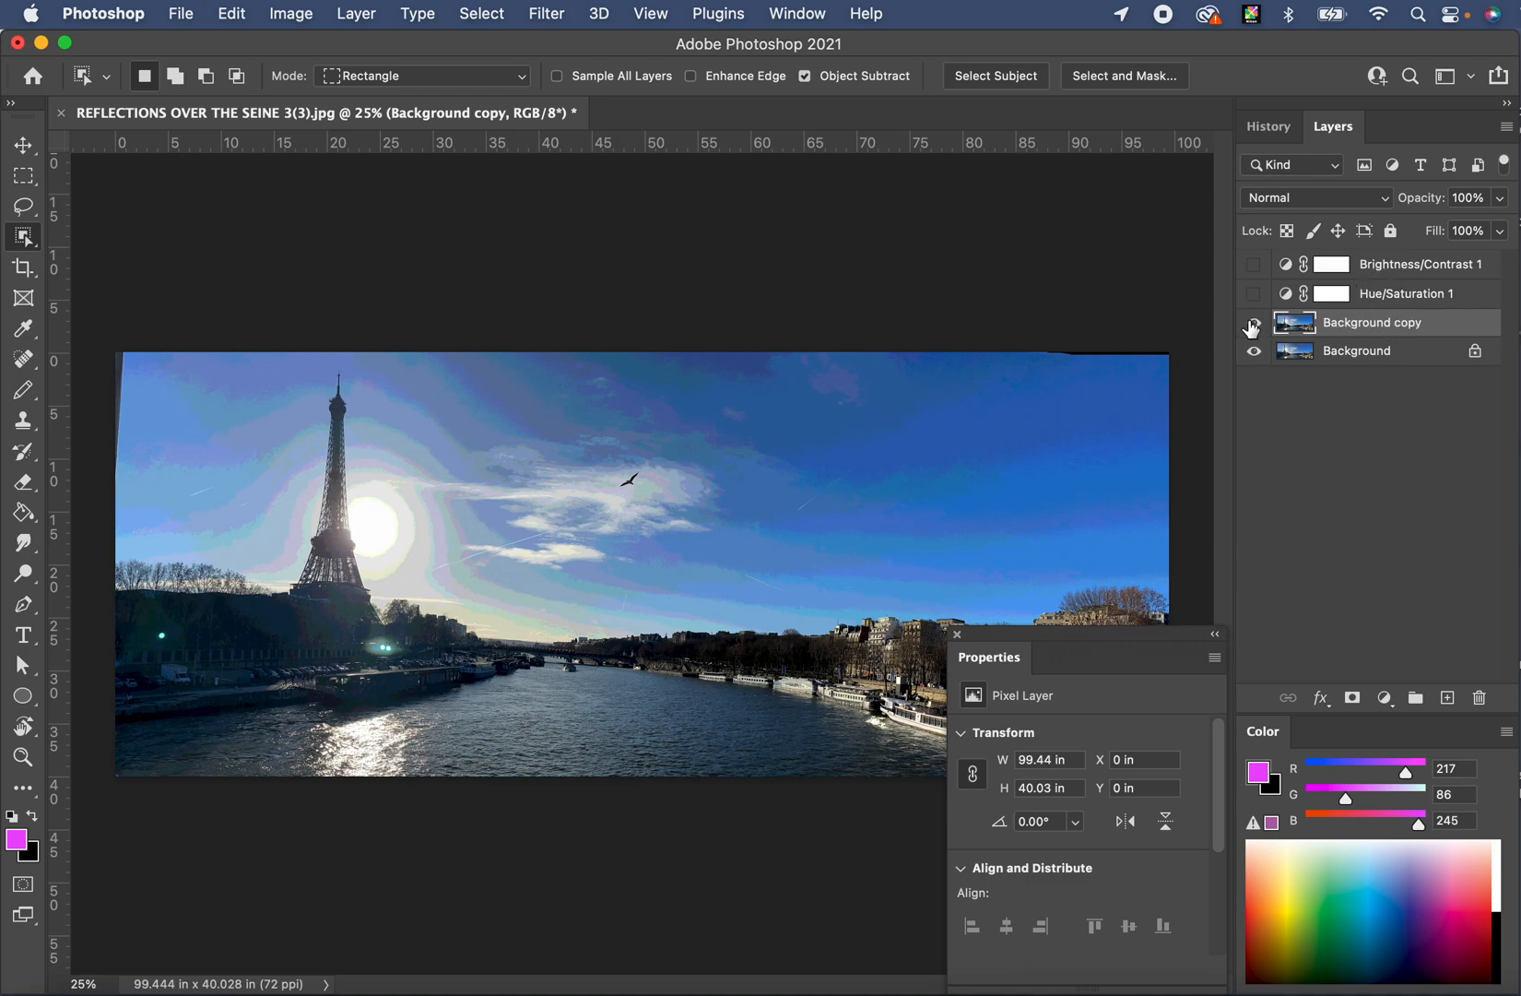
- Compare the posterized Background copy against the original, leaving the copy hidden
{"action": "left_click", "coordinate": [1254, 325]}
{"action": "left_click", "coordinate": [1254, 325]}
{"action": "left_click", "coordinate": [1254, 324]}
{"action": "left_click", "coordinate": [1254, 325]}
{"action": "left_click", "coordinate": [1254, 325]}
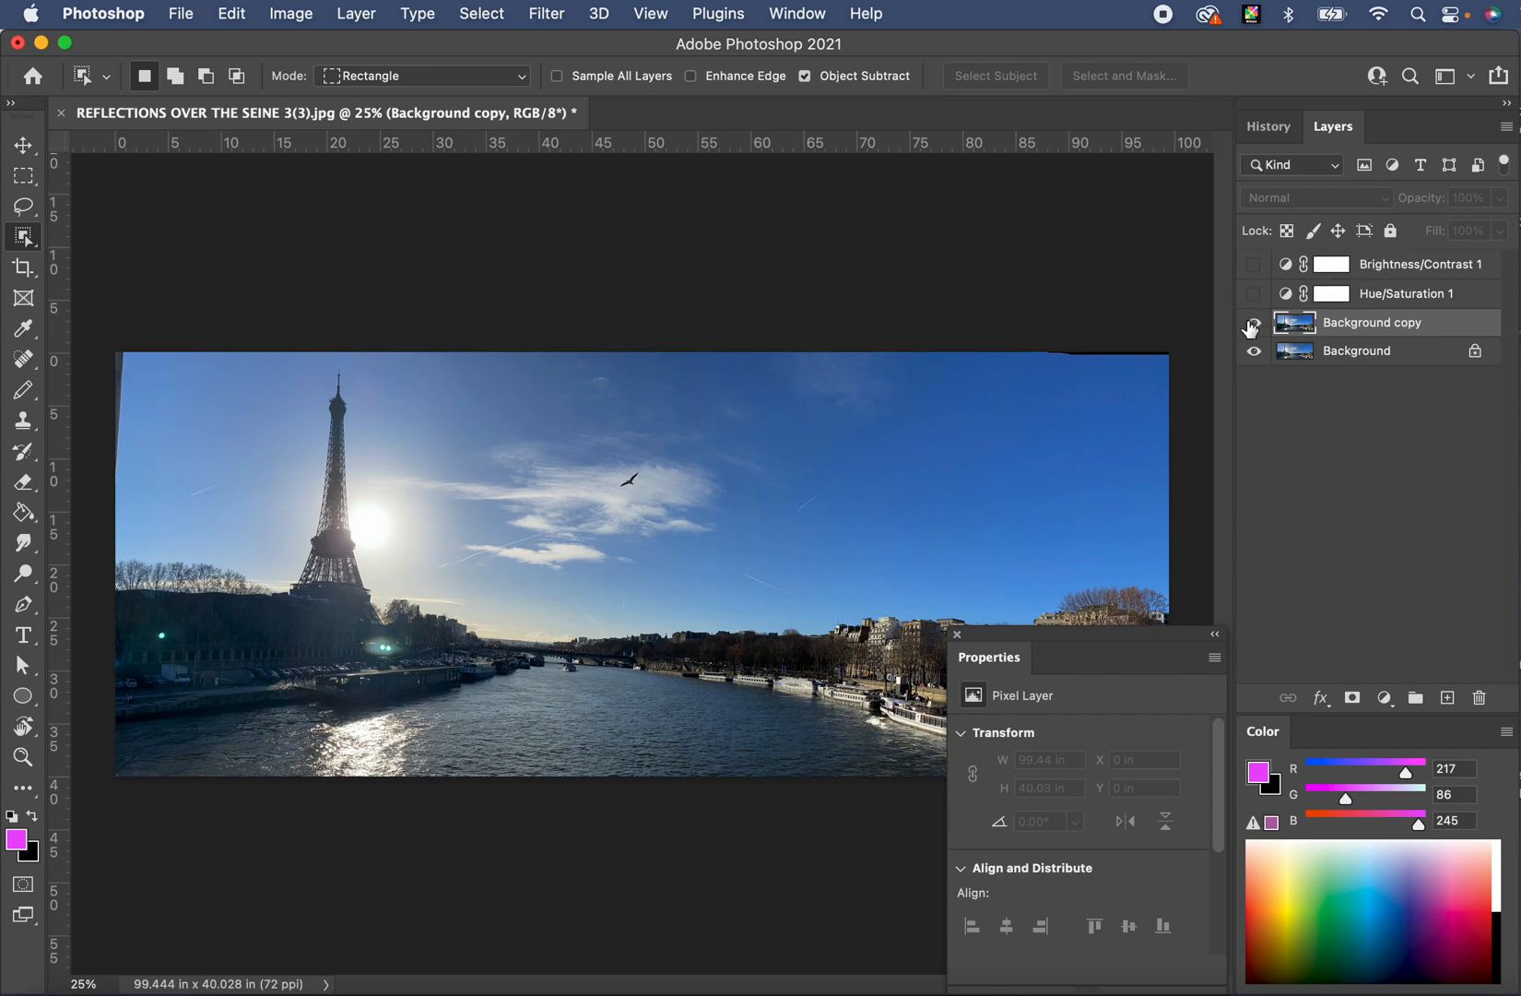
{"action": "left_click", "coordinate": [1254, 323]}
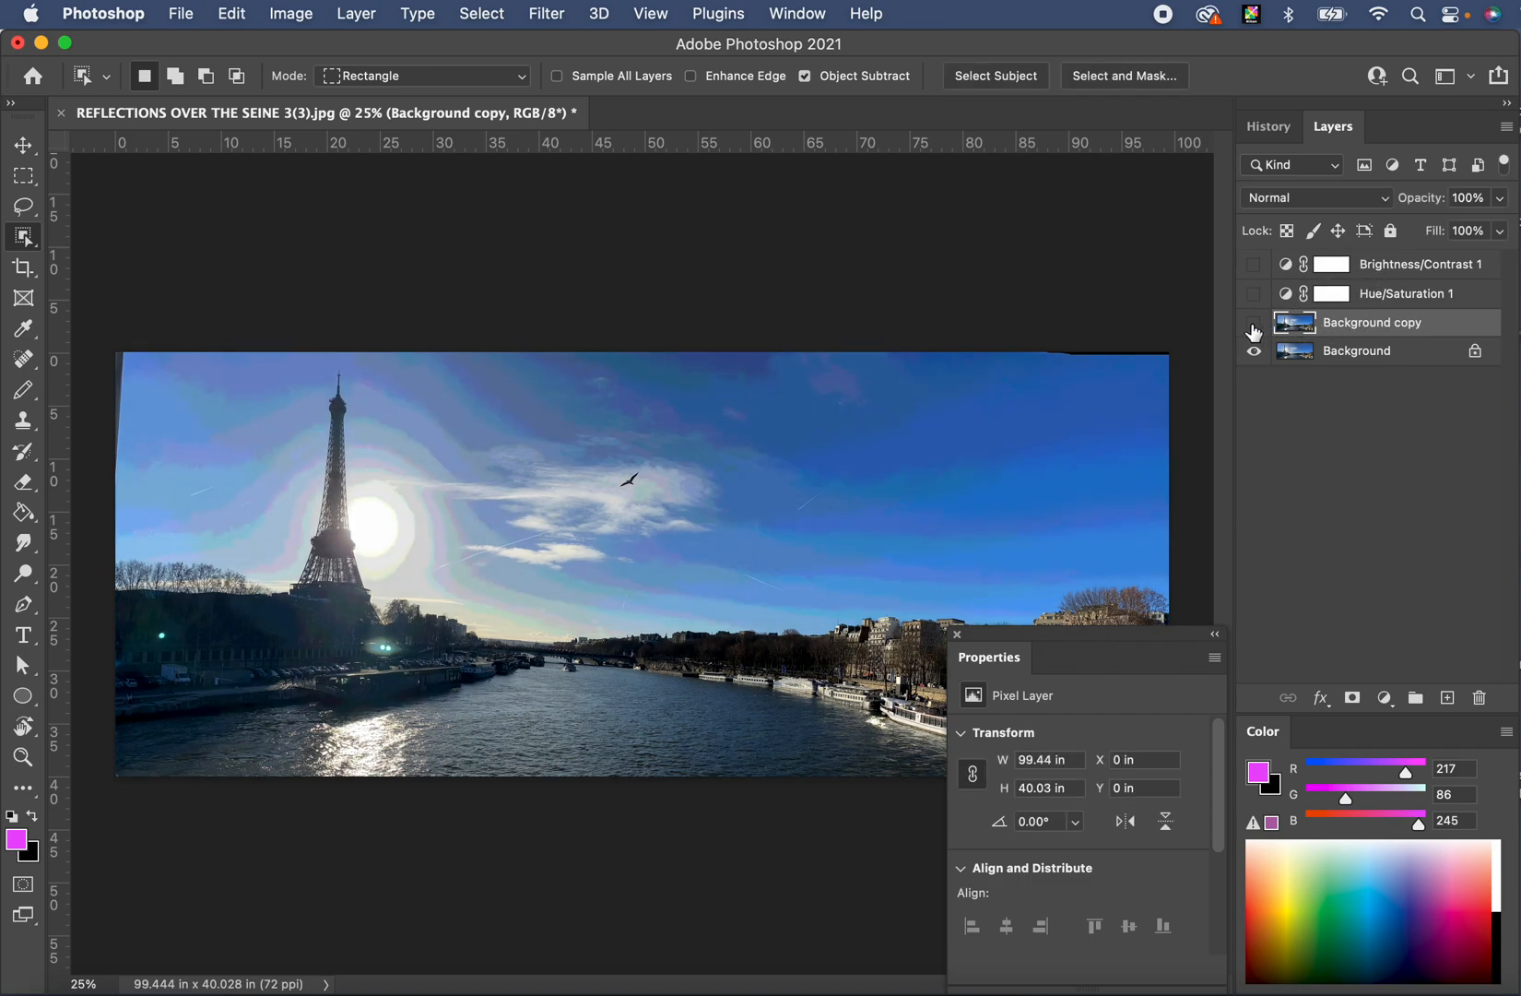
{"action": "left_click", "coordinate": [1254, 323]}
- Preview the Hue/Saturation 1 tint and Brightness/Contrast 1 darkening, then leave both hidden
{"action": "left_click", "coordinate": [1254, 294]}
{"action": "left_click", "coordinate": [1253, 294]}
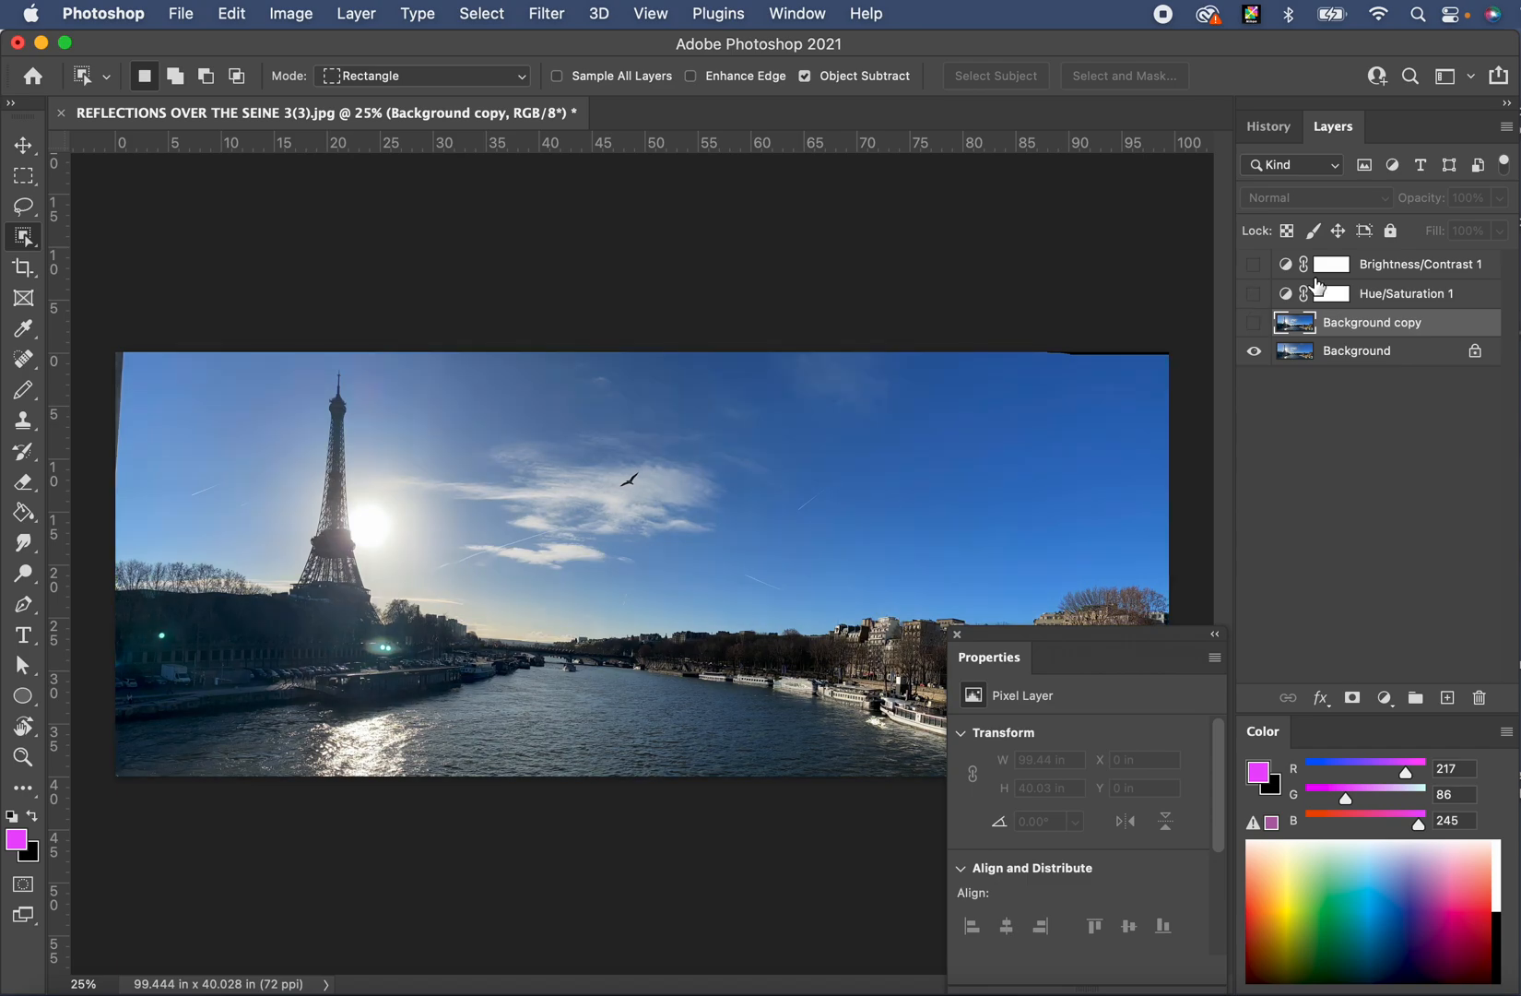
{"action": "left_click", "coordinate": [1254, 264]}
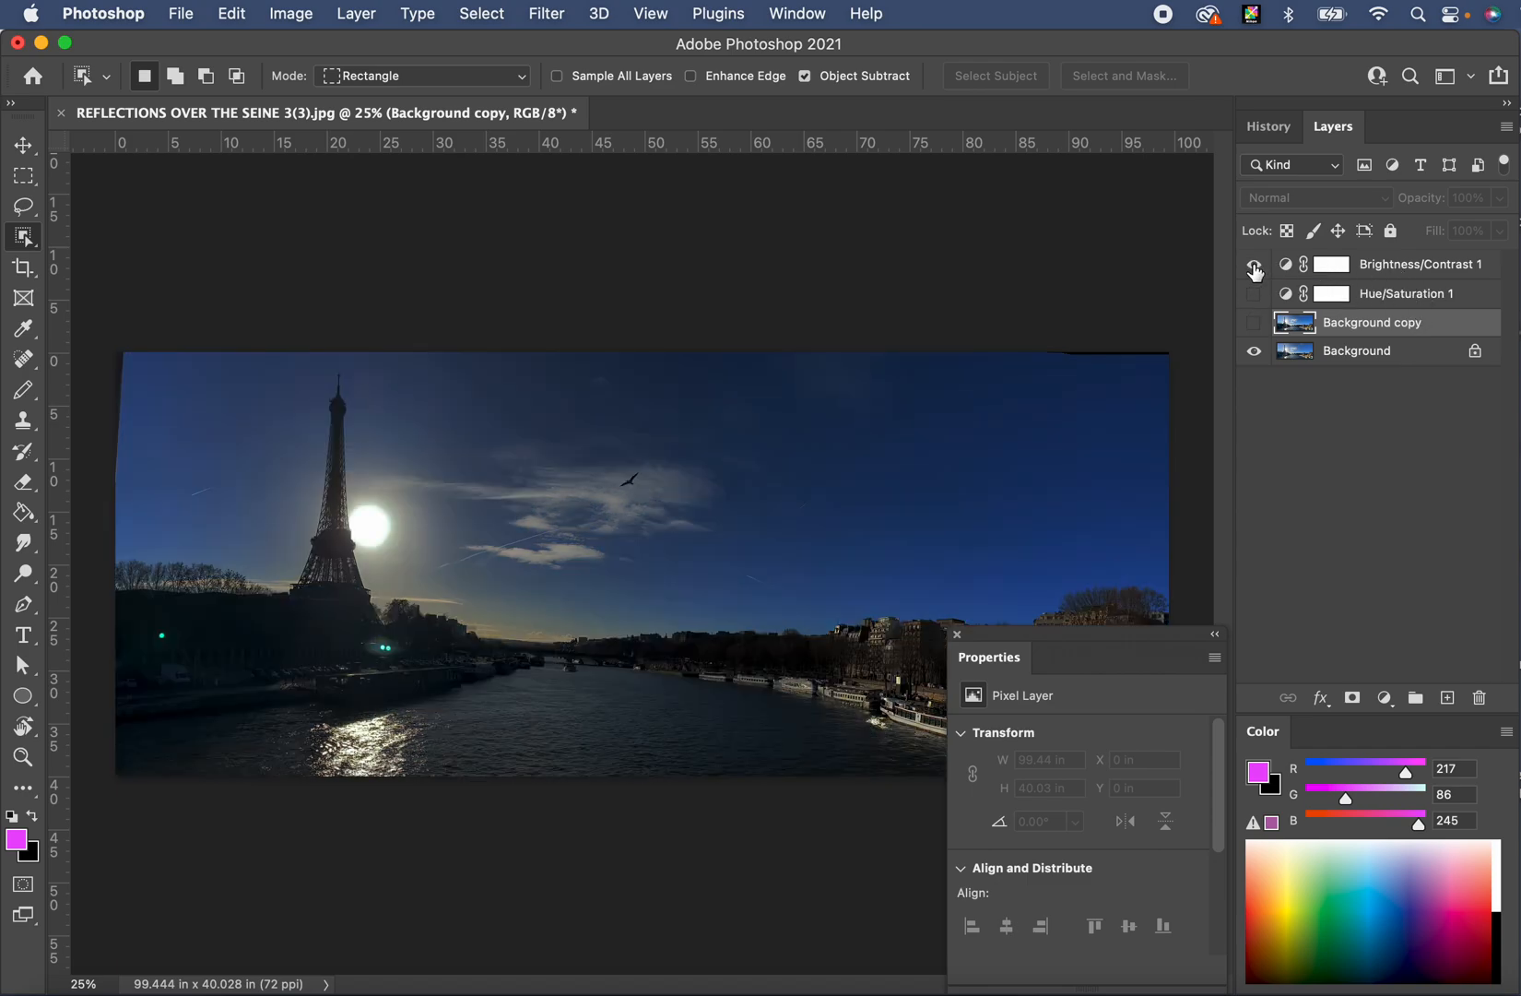
{"action": "left_click", "coordinate": [1254, 265]}
{"action": "left_click", "coordinate": [1254, 295]}
{"action": "left_click", "coordinate": [1254, 296]}
{"action": "left_click", "coordinate": [1254, 265]}
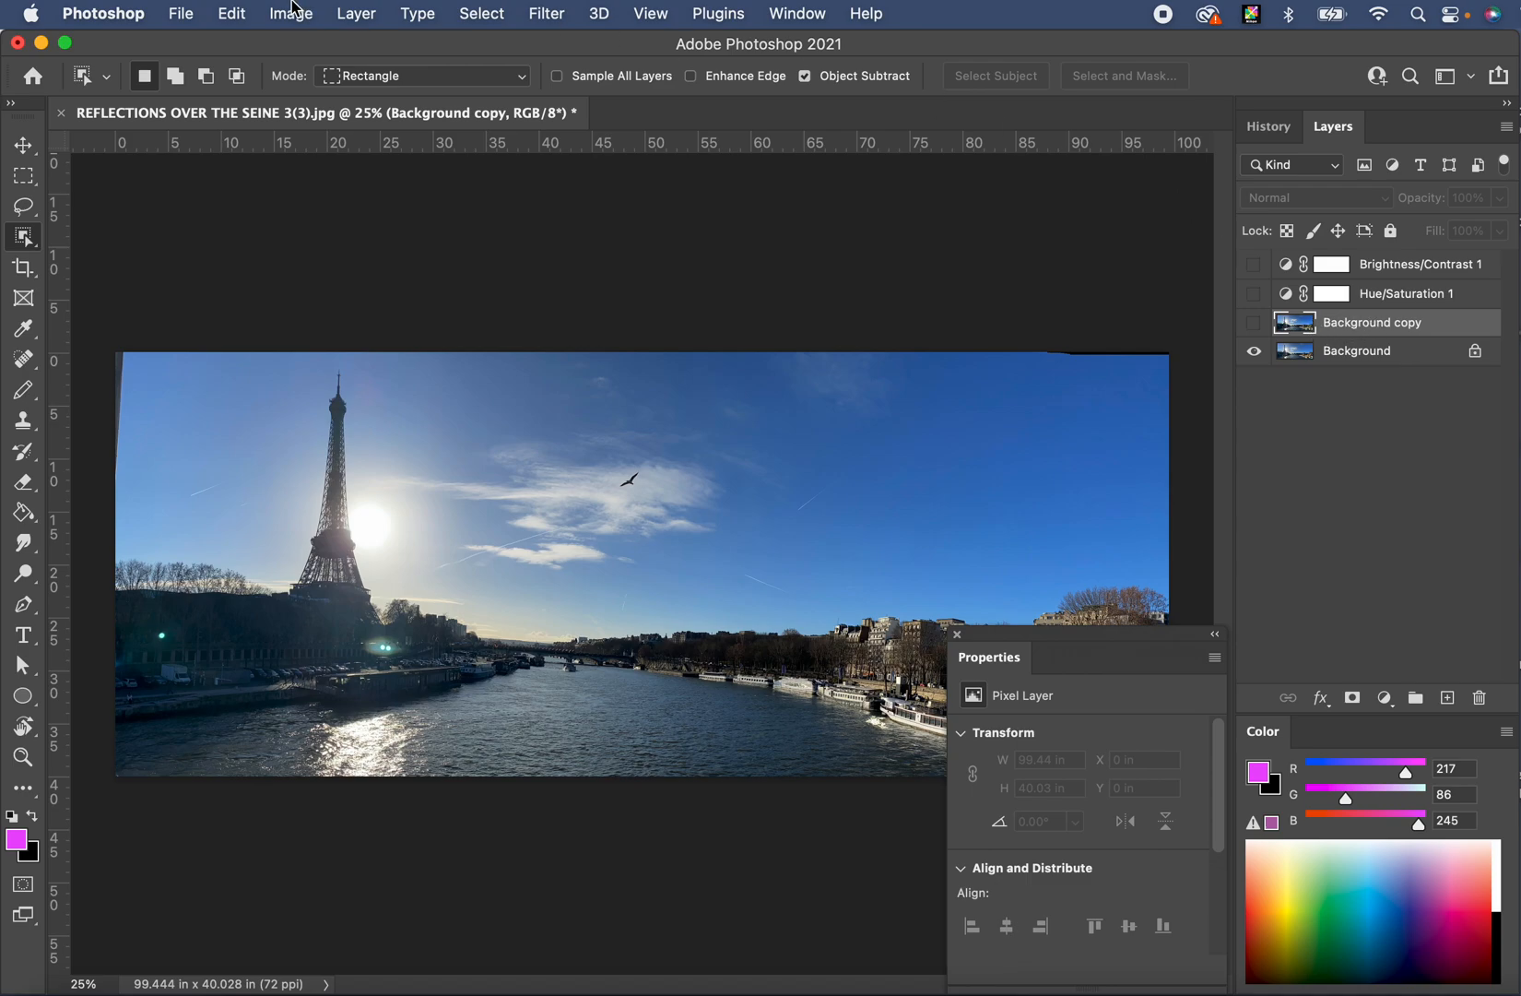
- Choose File > Save As to save the layered panorama as a Photoshop file
{"action": "left_click", "coordinate": [170, 11]}
{"action": "left_click", "coordinate": [233, 267]}
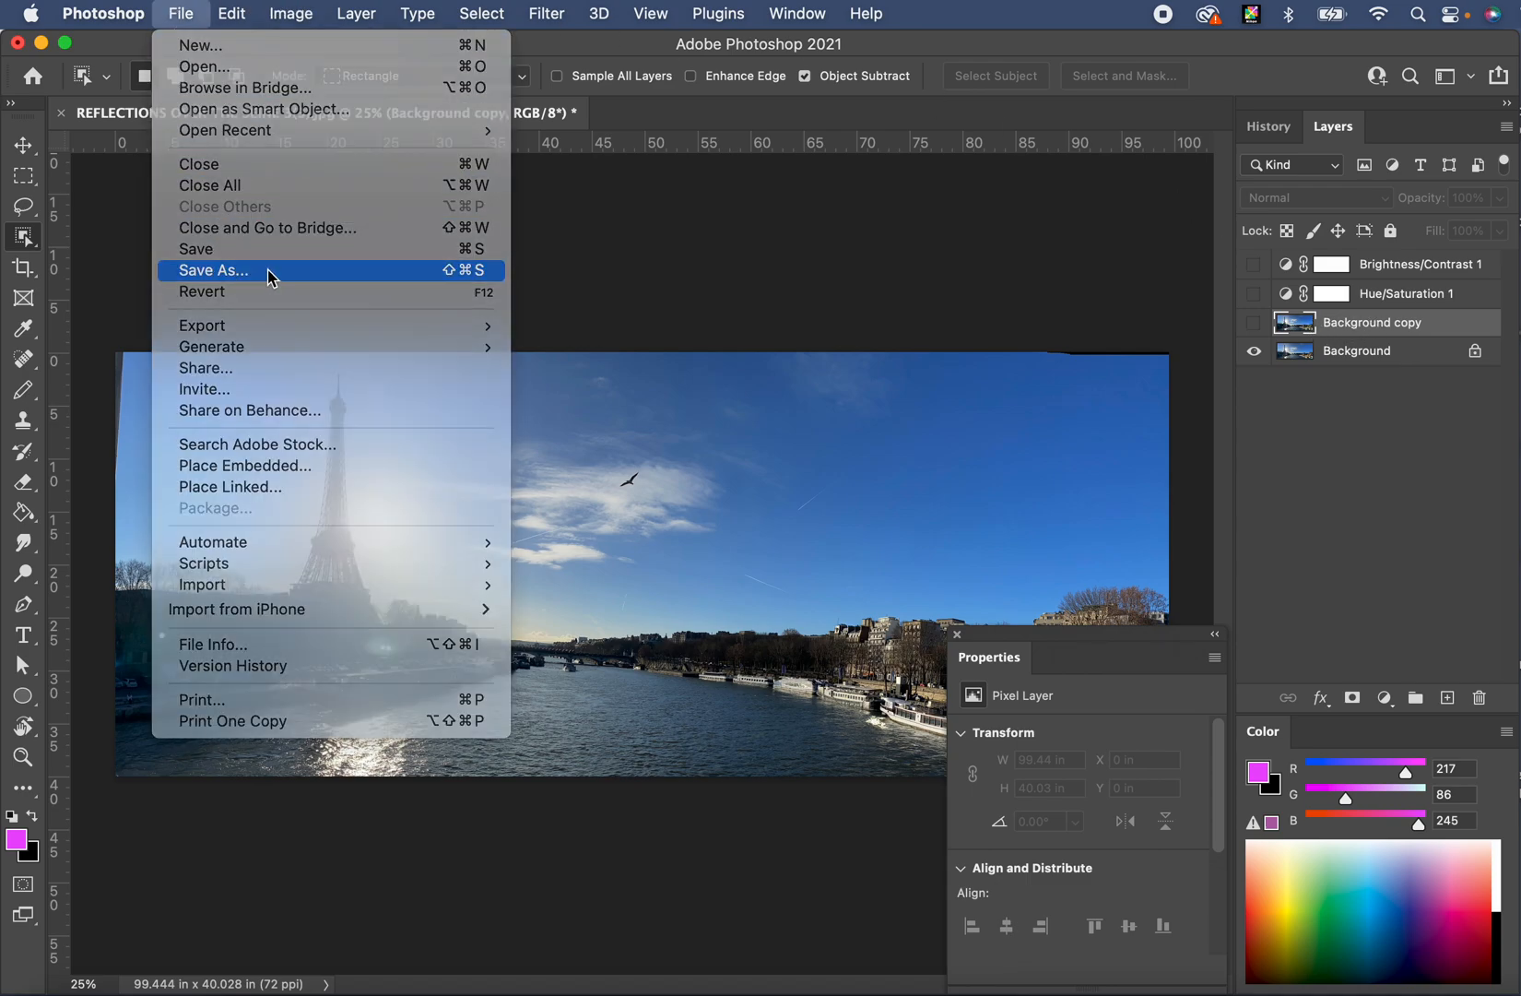